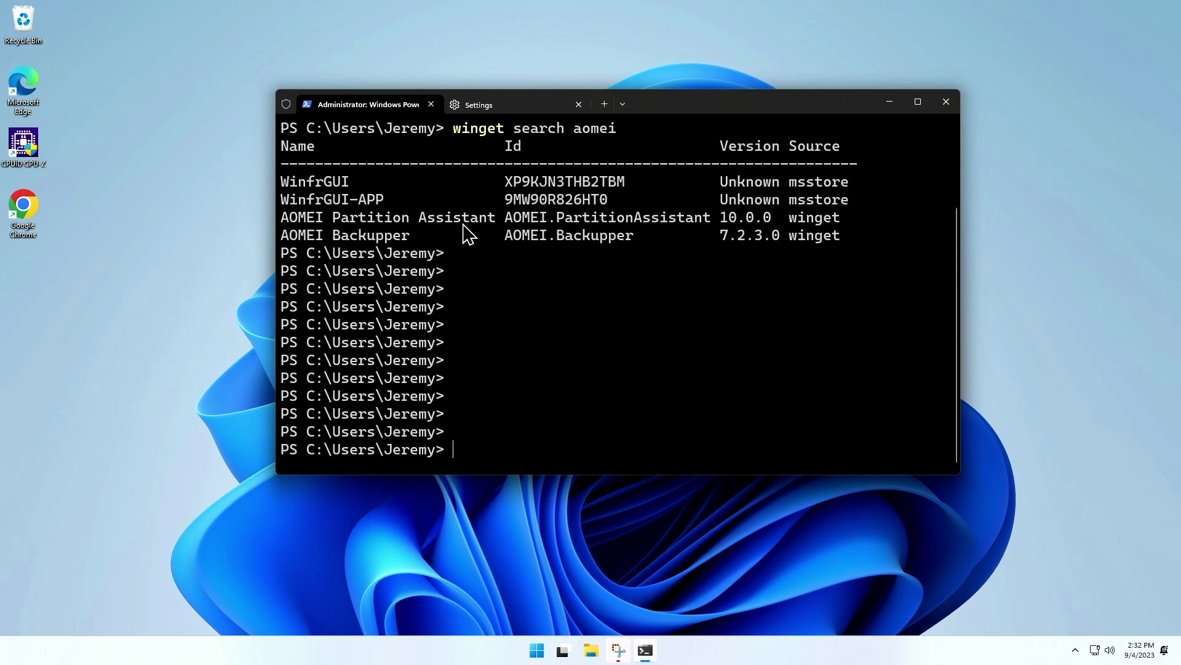
- Run winget install AOMEI.Backupper, which fails its installer hash check, then clear the screen
drag(506, 237, 635, 238)
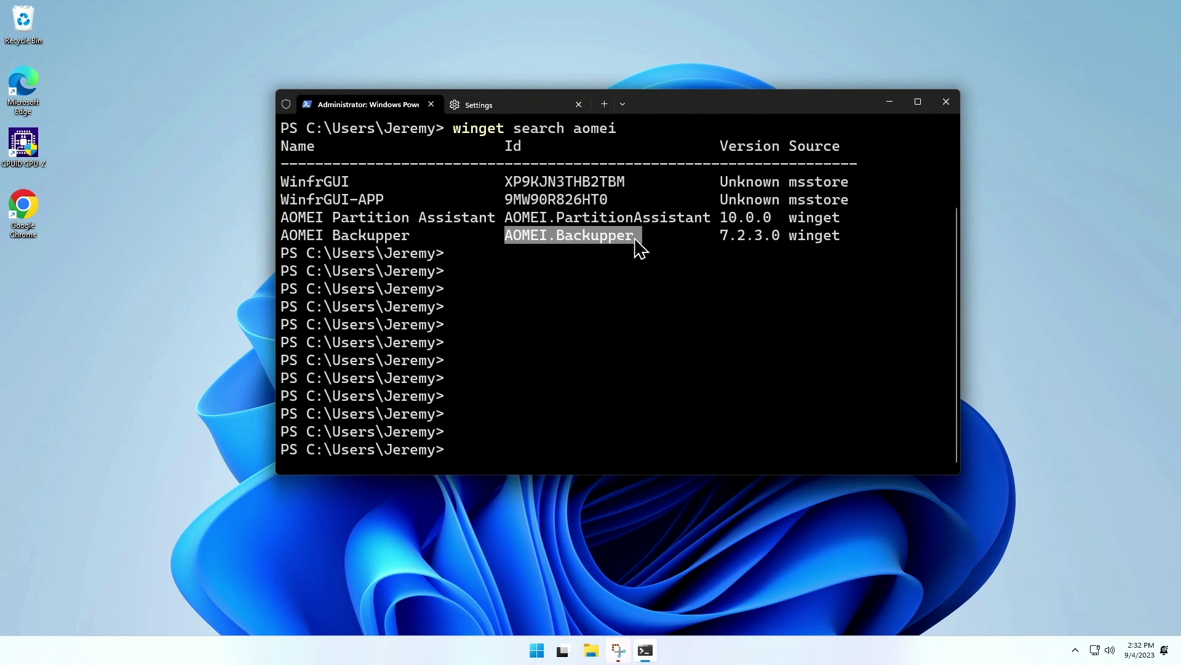
key(ctrl+c)
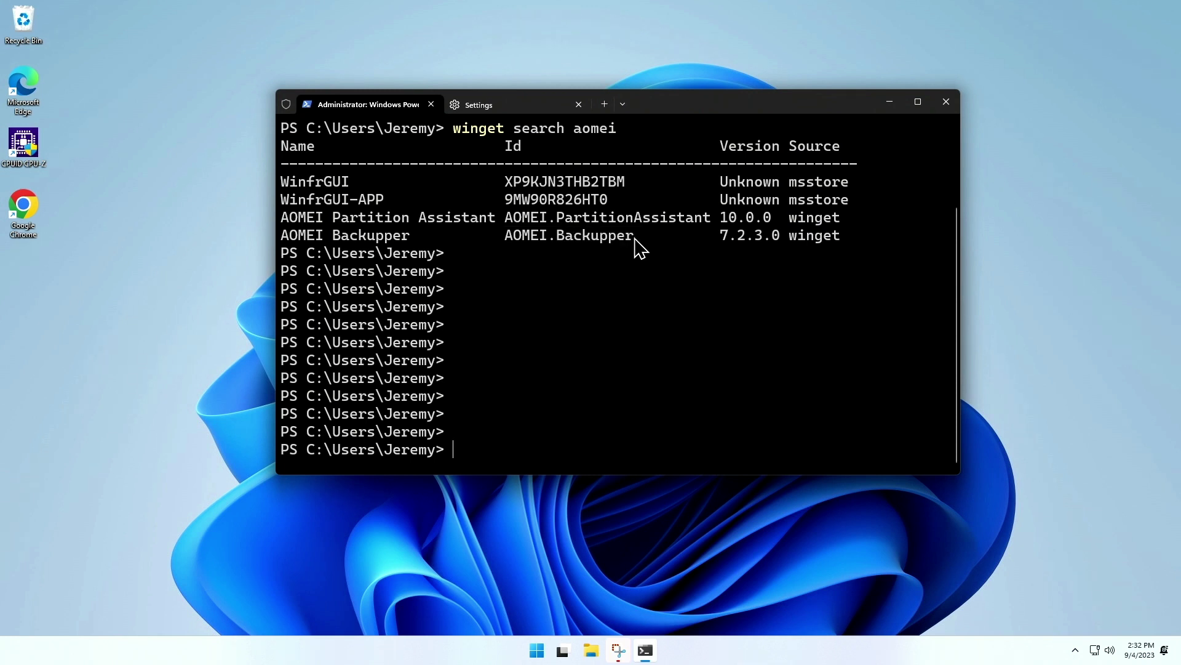
text(winget install)
key(ctrl+v)
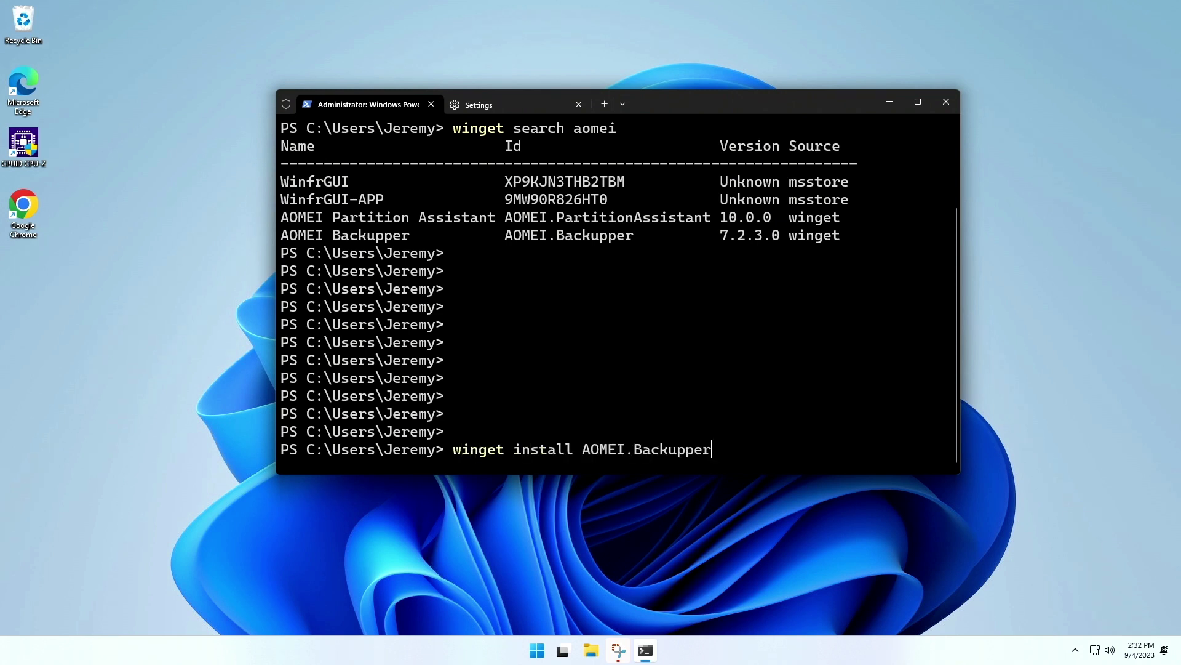
key(Return)
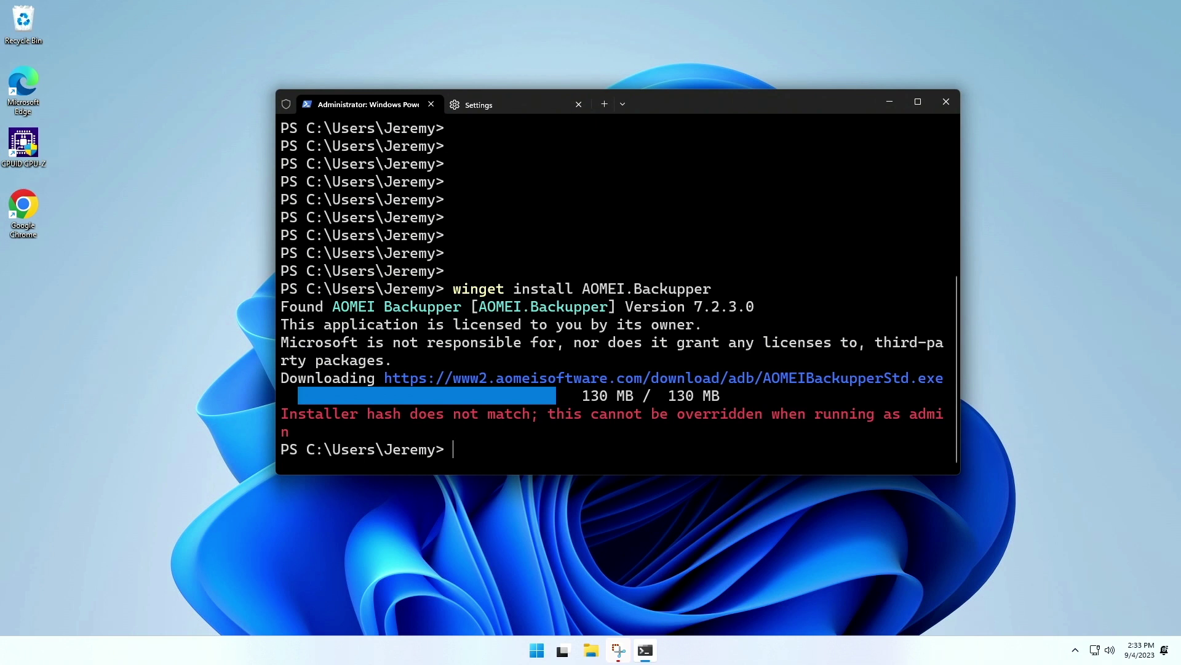
key(ctrl+l)
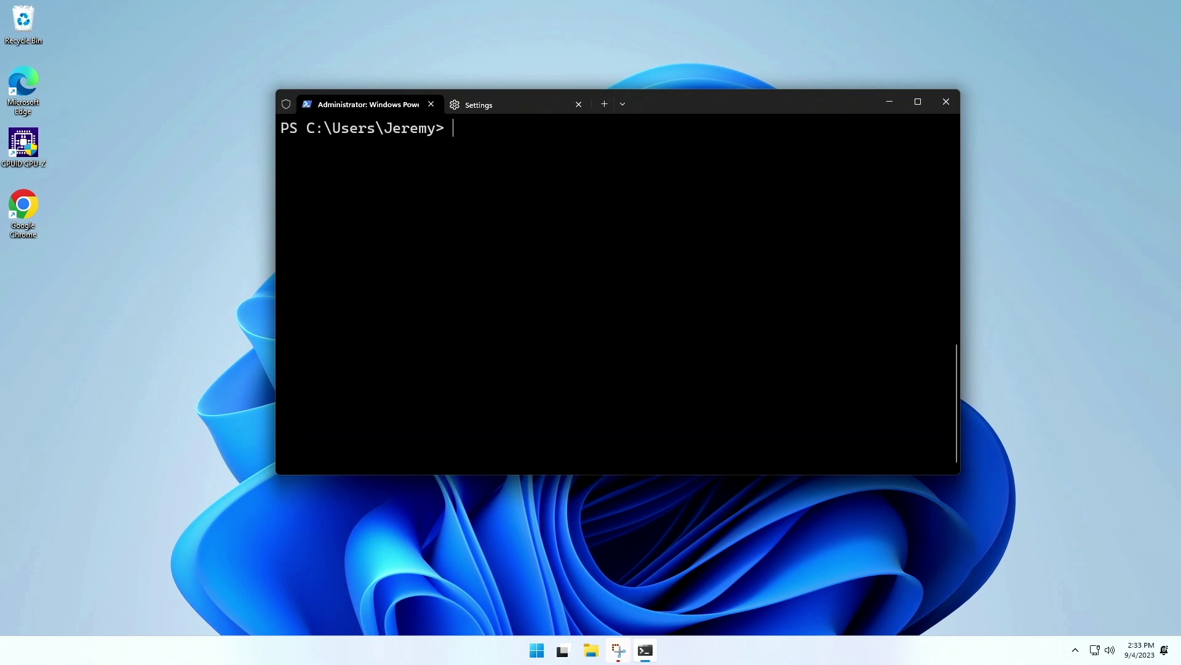
- Search Chocolatey for aomei and install the backupper-standard package with -y
text(choco search aomei)
key(Return)
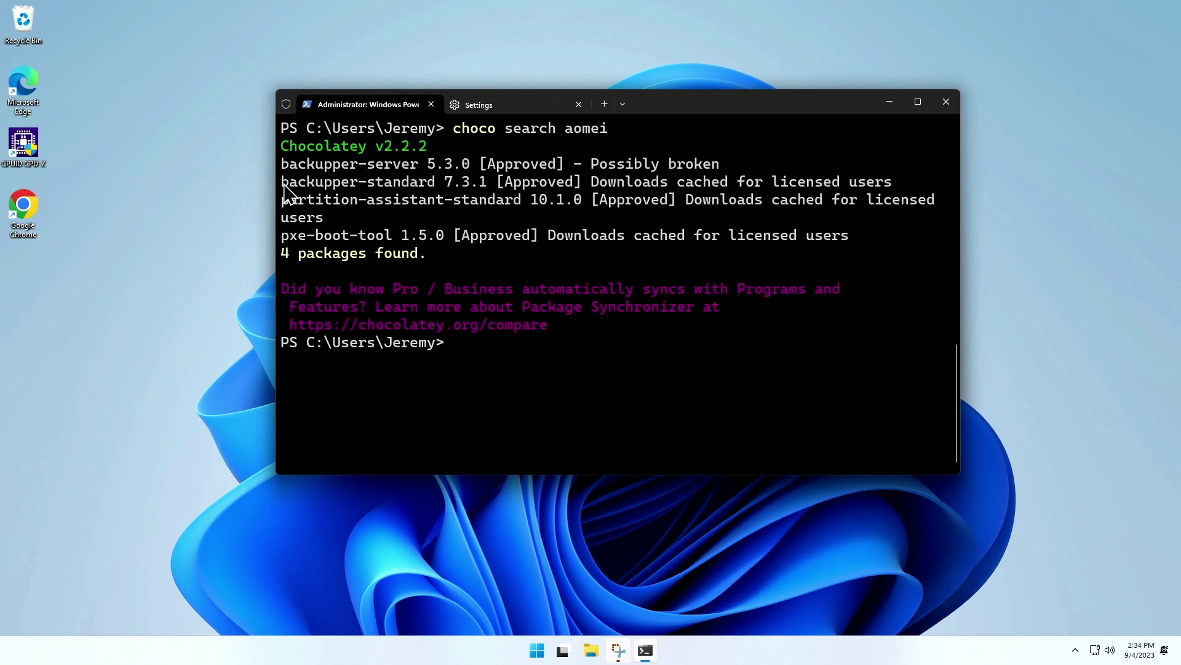
drag(285, 187, 435, 187)
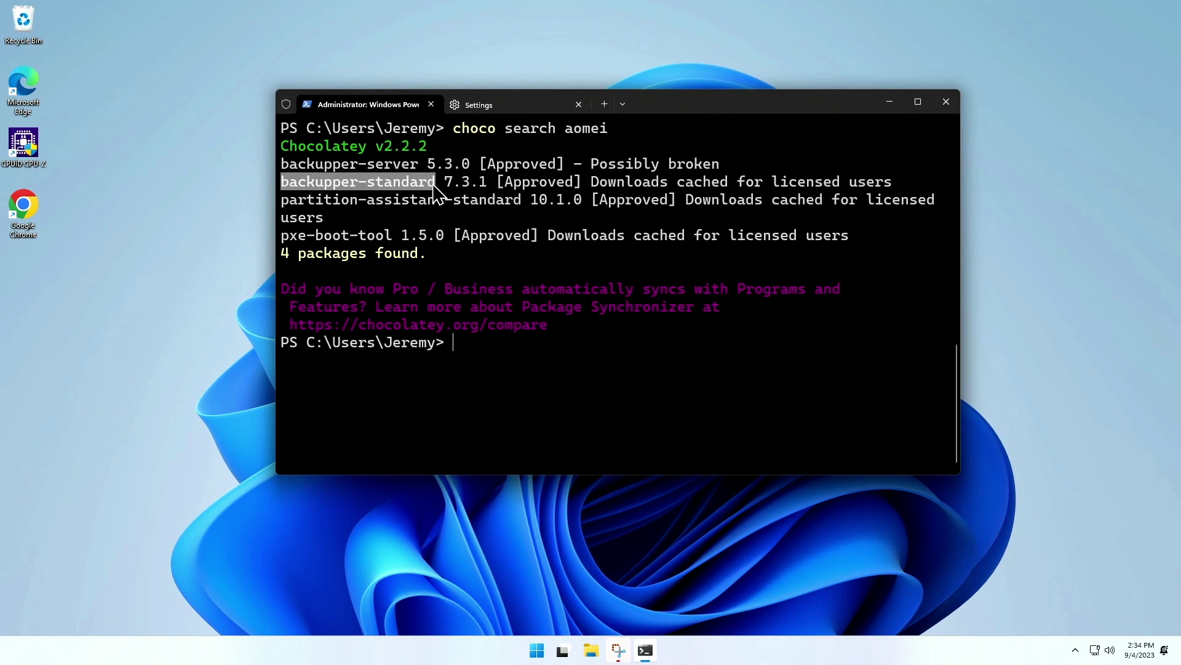
key(ctrl+c)
text(ch)
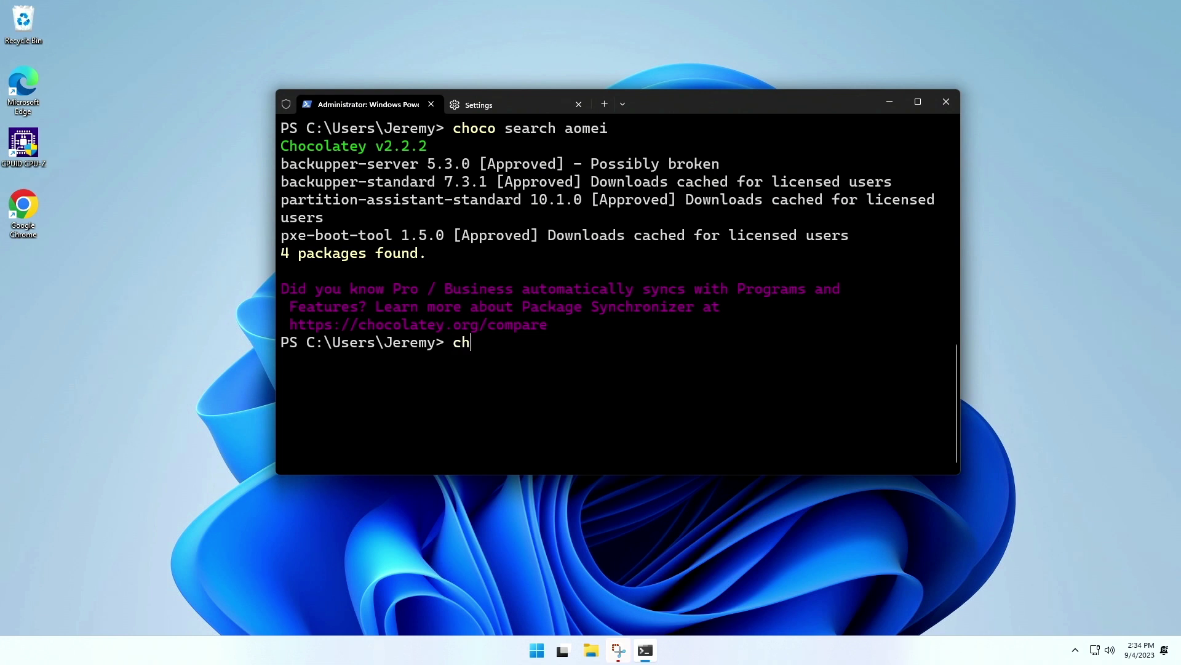
text(oco install)
key(ctrl+v)
text(-y)
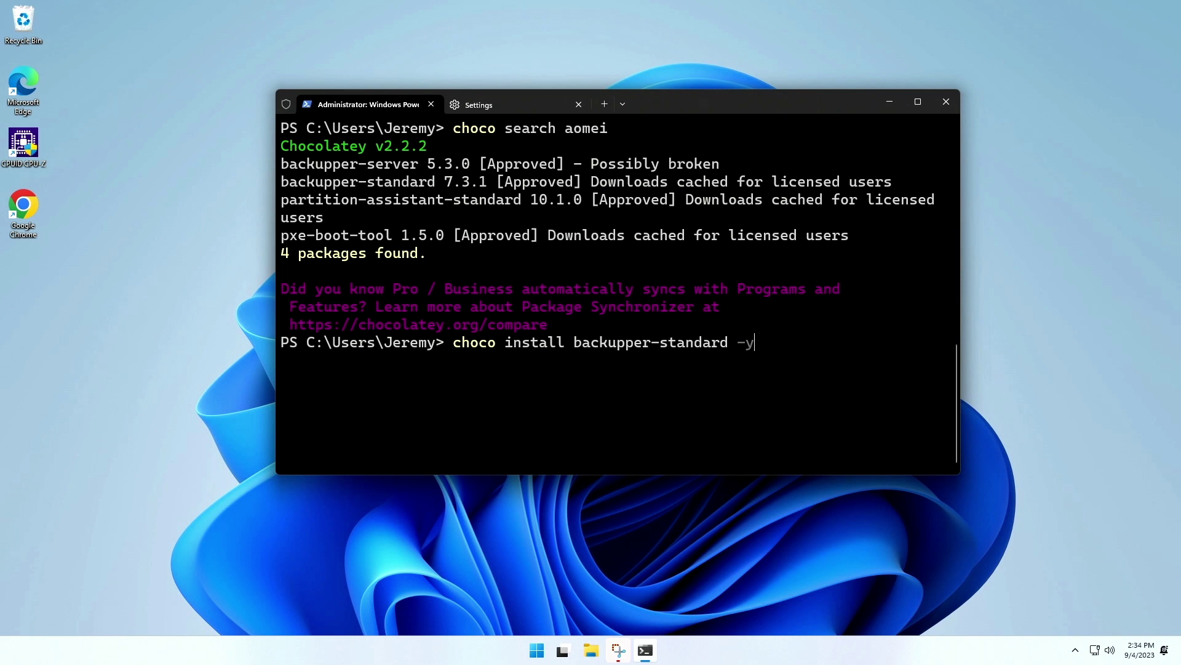
key(Return)
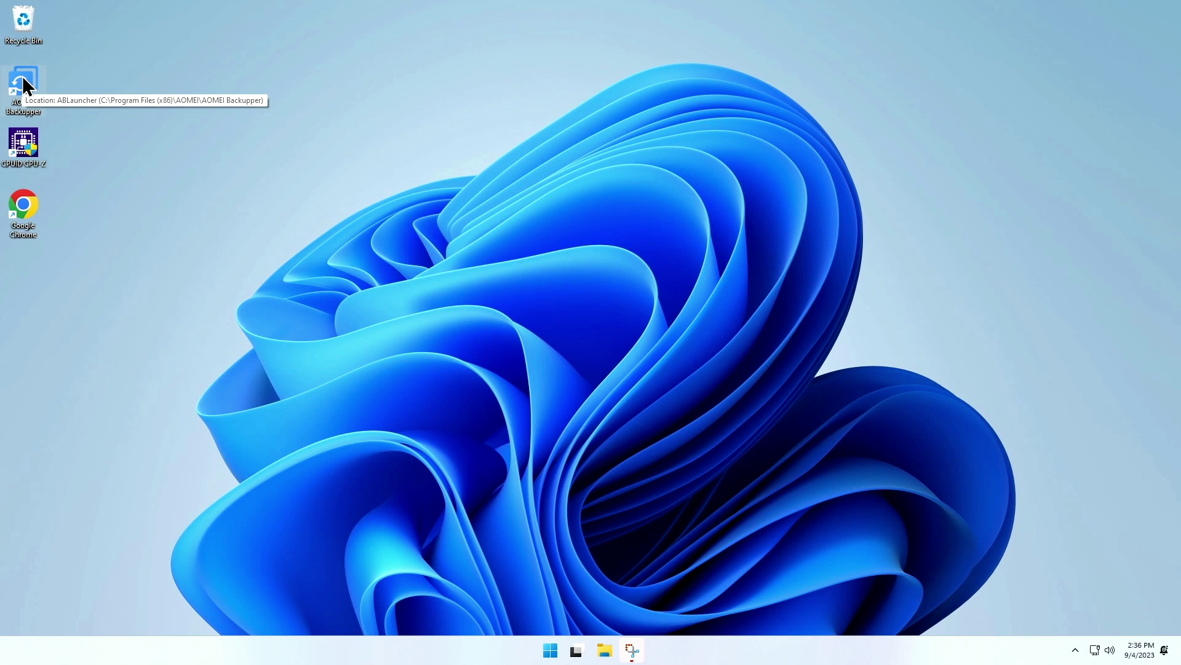
- Launch AOMEI Backupper, close the welcome offer and Summer Sale popup, and start a New Backup
double_click(24, 83)
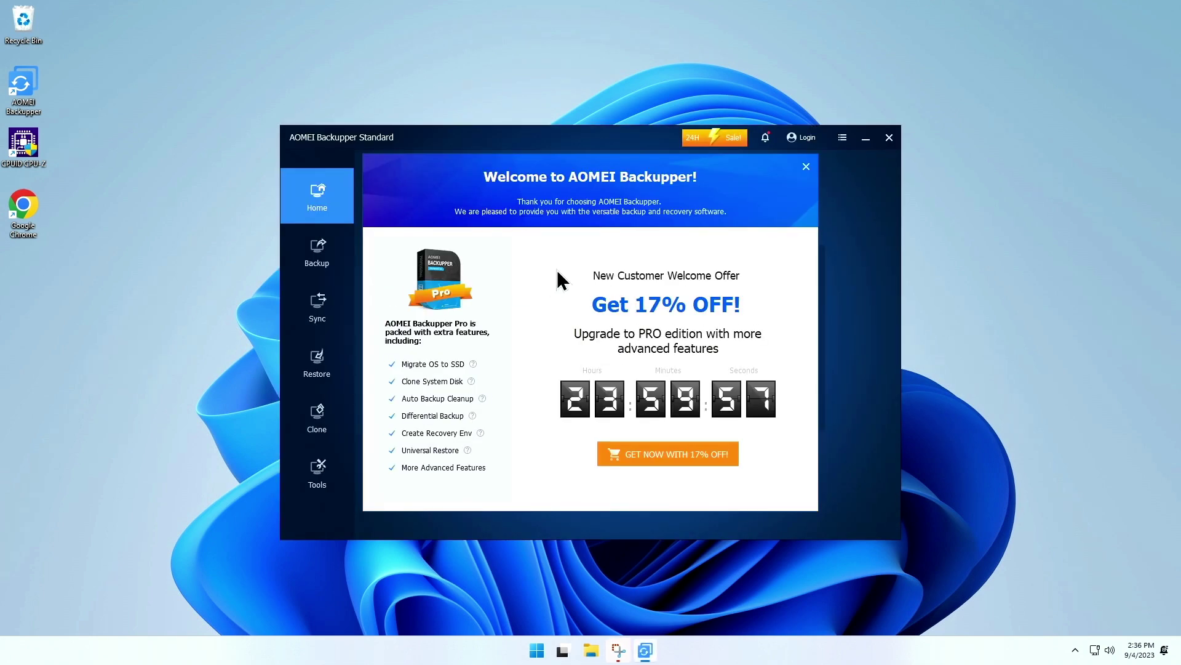
click(806, 167)
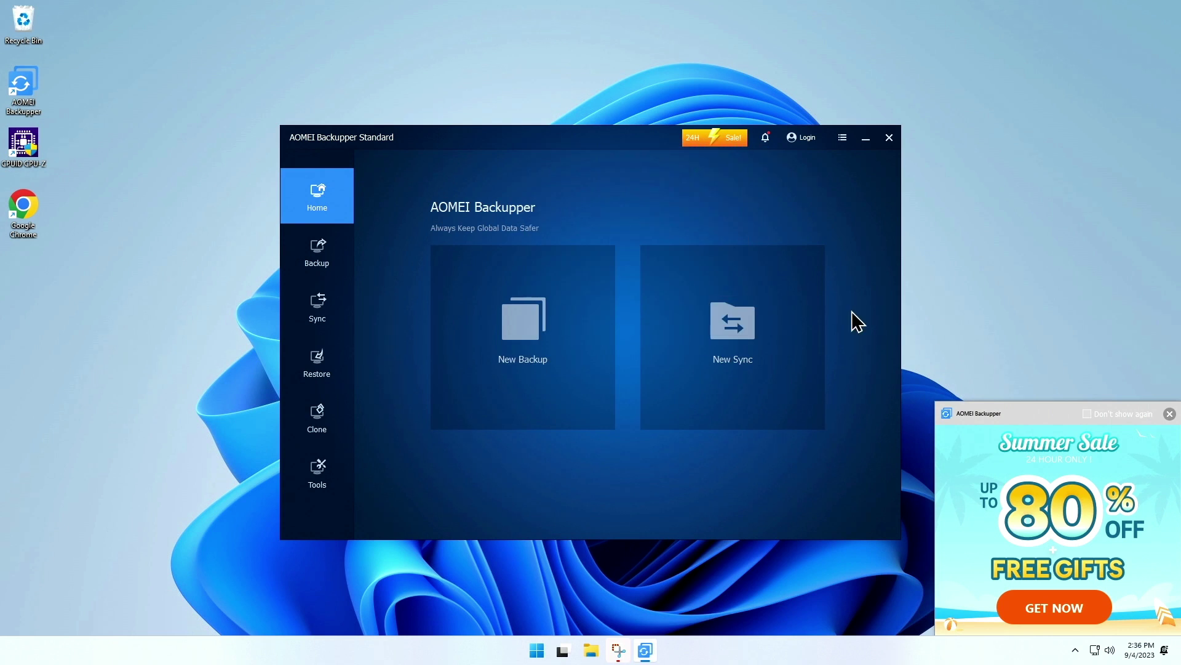
click(1169, 413)
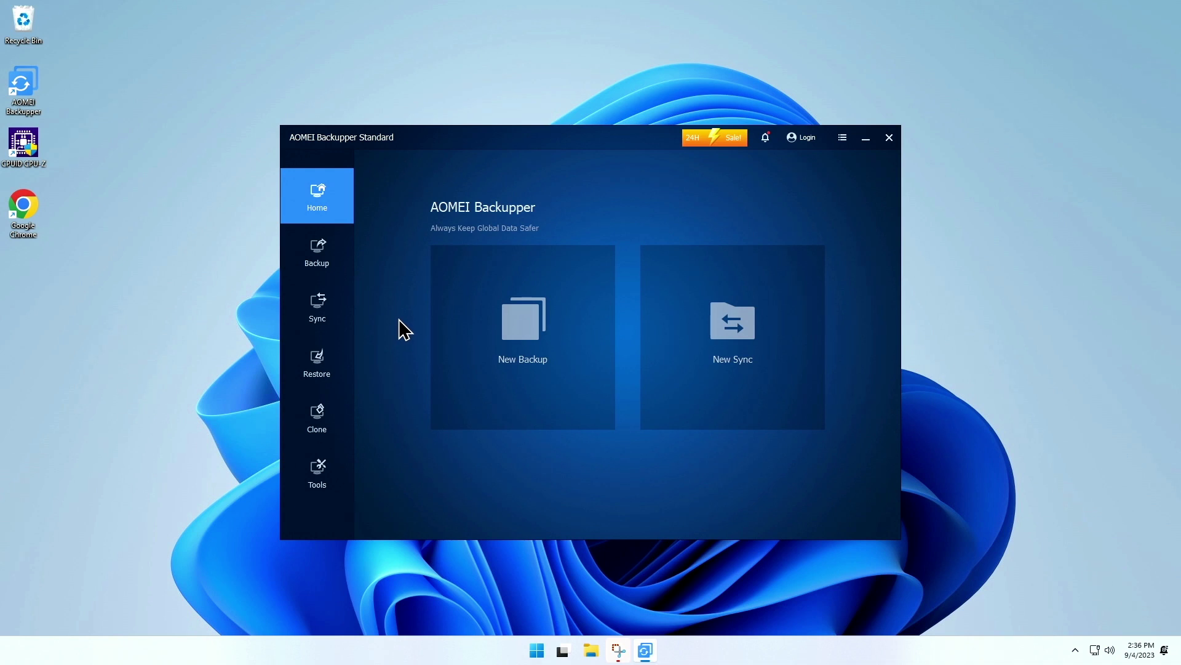
click(514, 331)
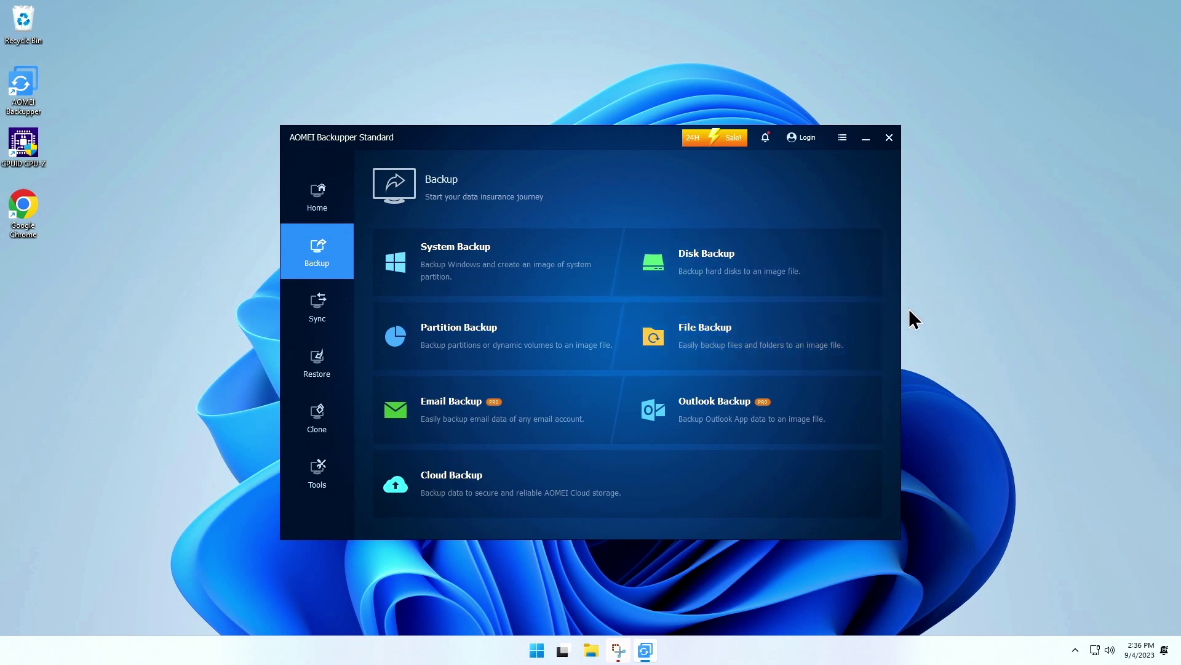
- Create a File Backup with the Documents folder and the user's home folder as sources
click(736, 339)
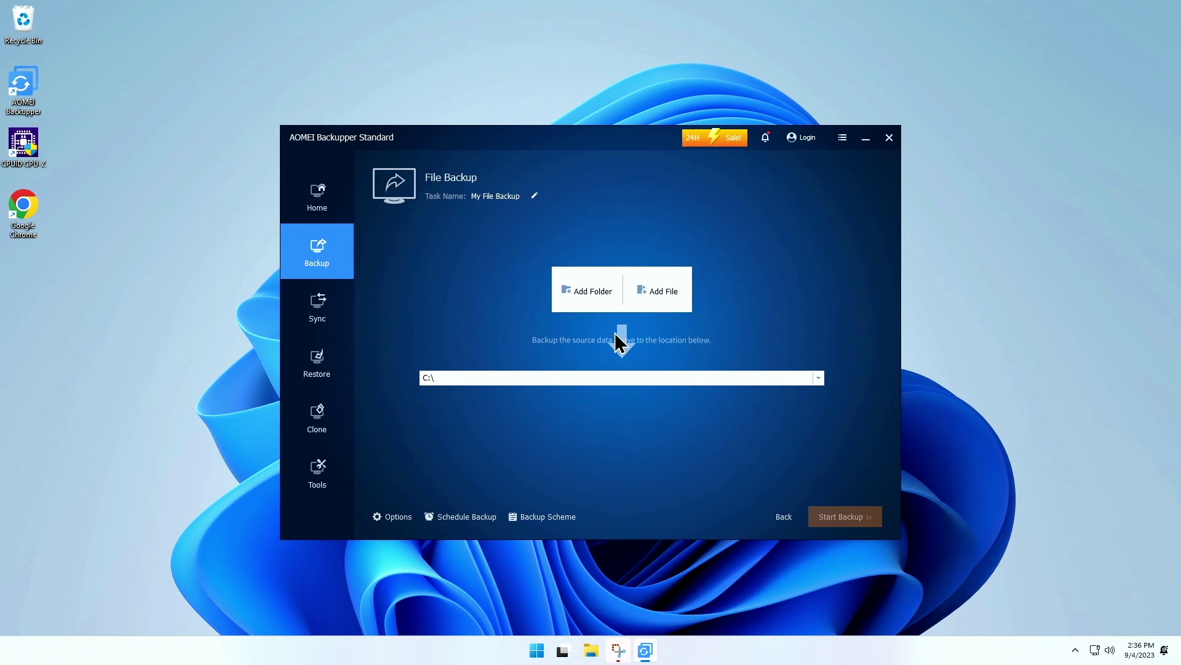
click(585, 287)
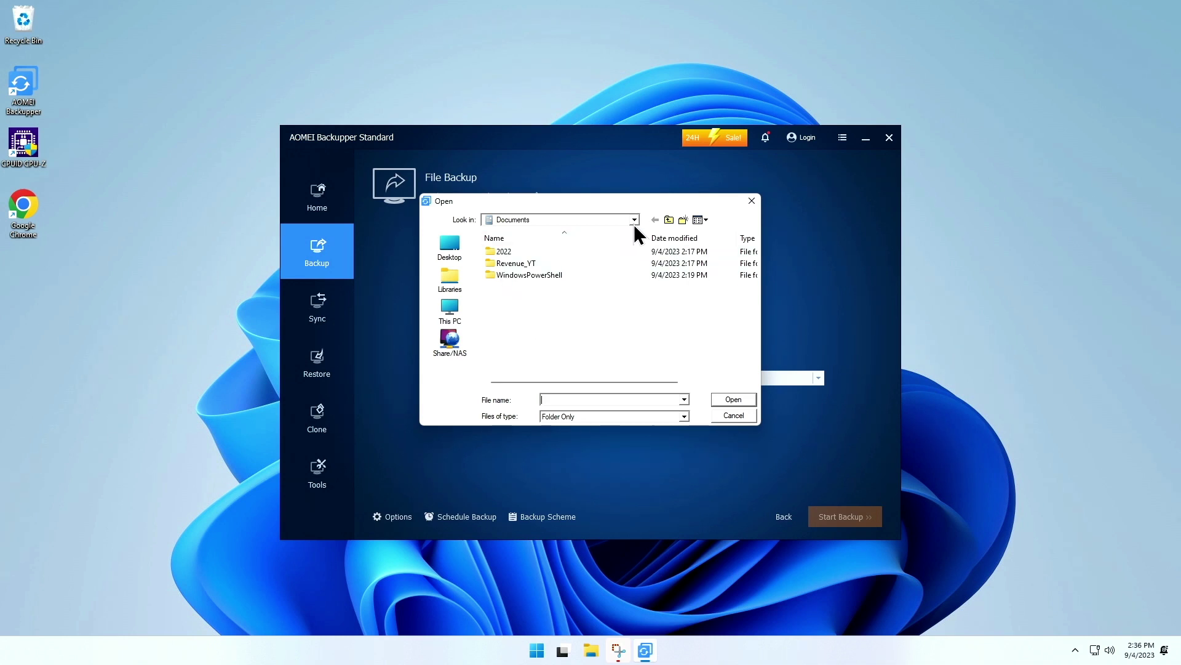
click(668, 219)
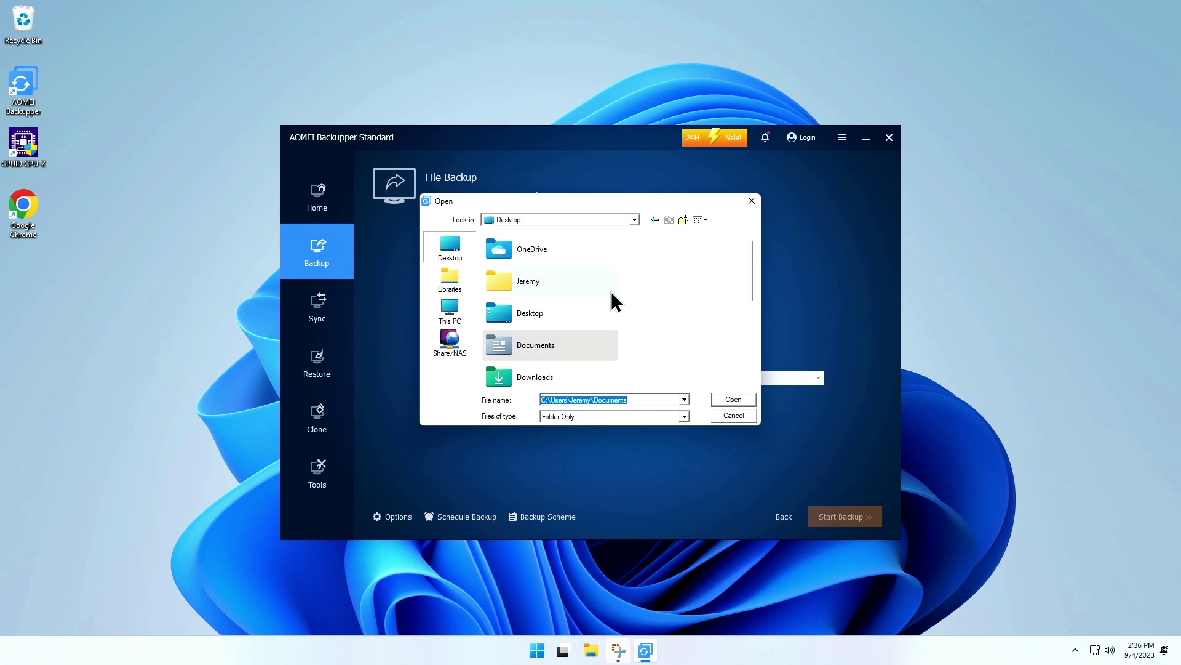
click(536, 346)
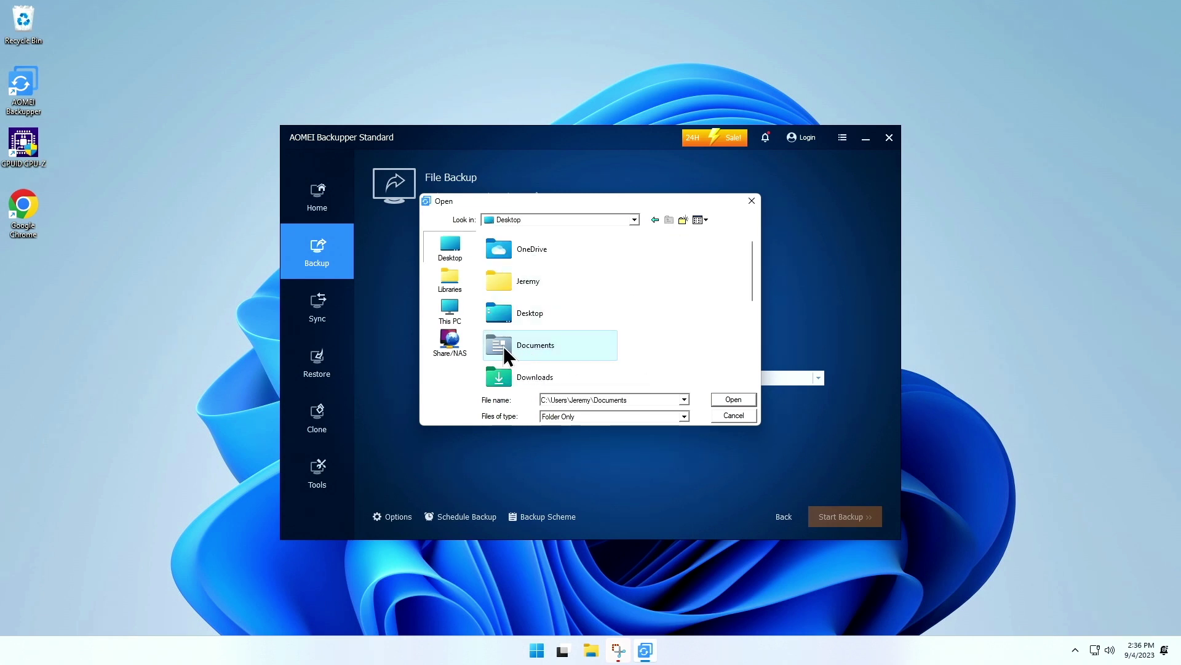
click(731, 398)
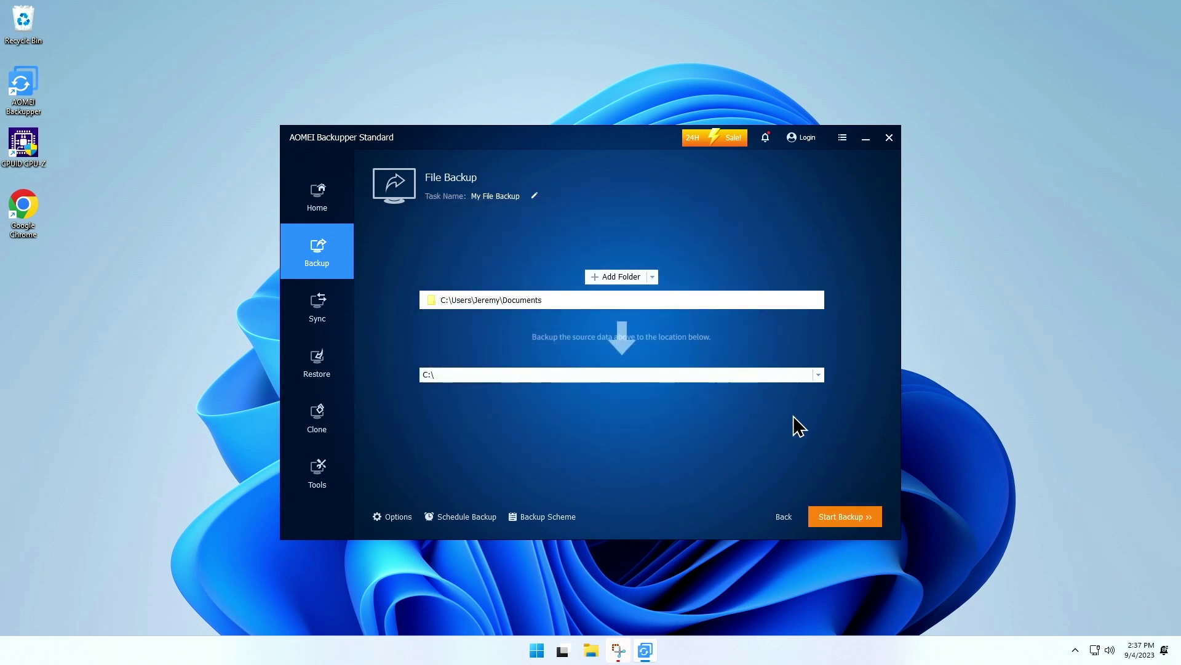
click(596, 280)
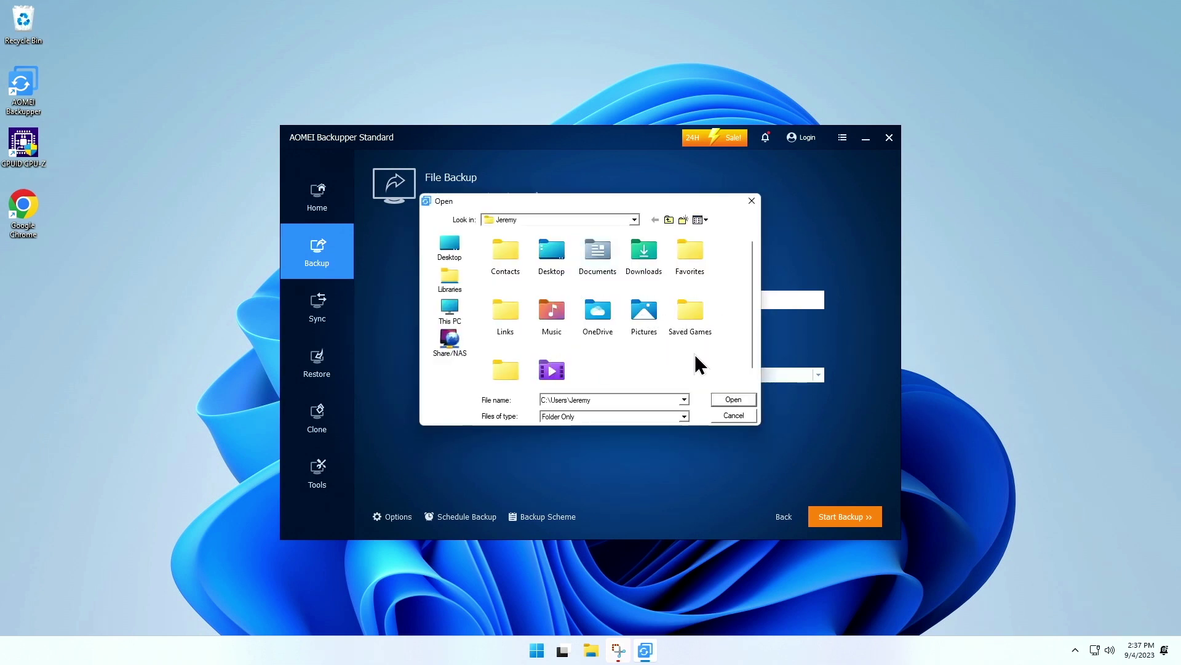
click(731, 398)
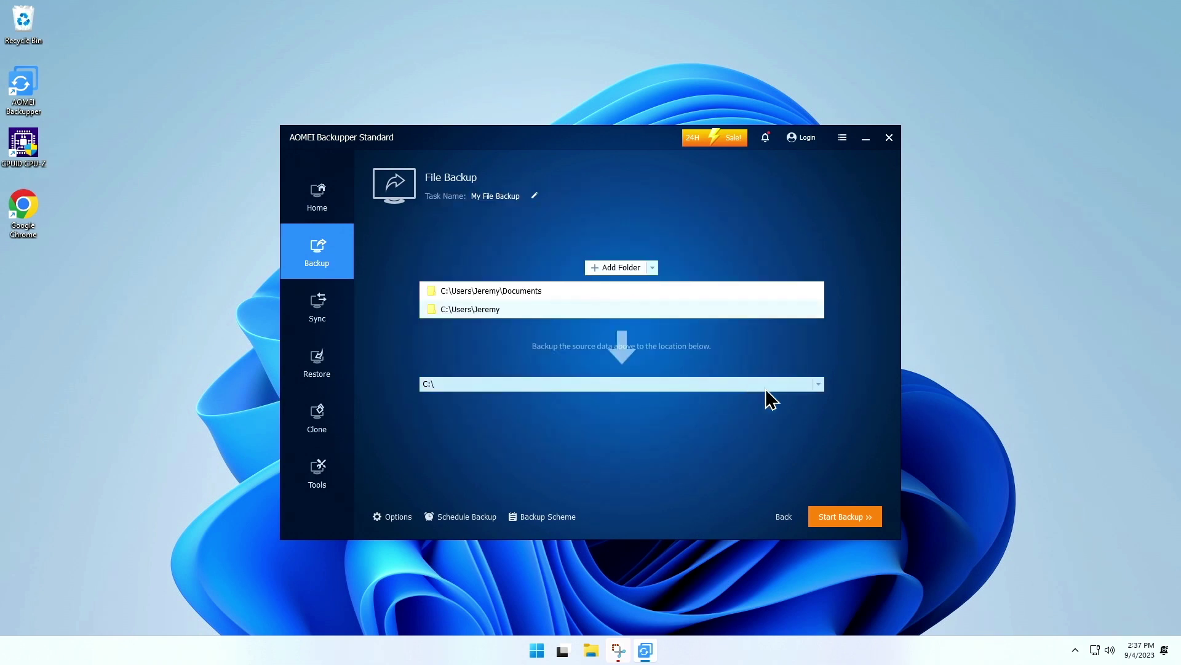
click(825, 386)
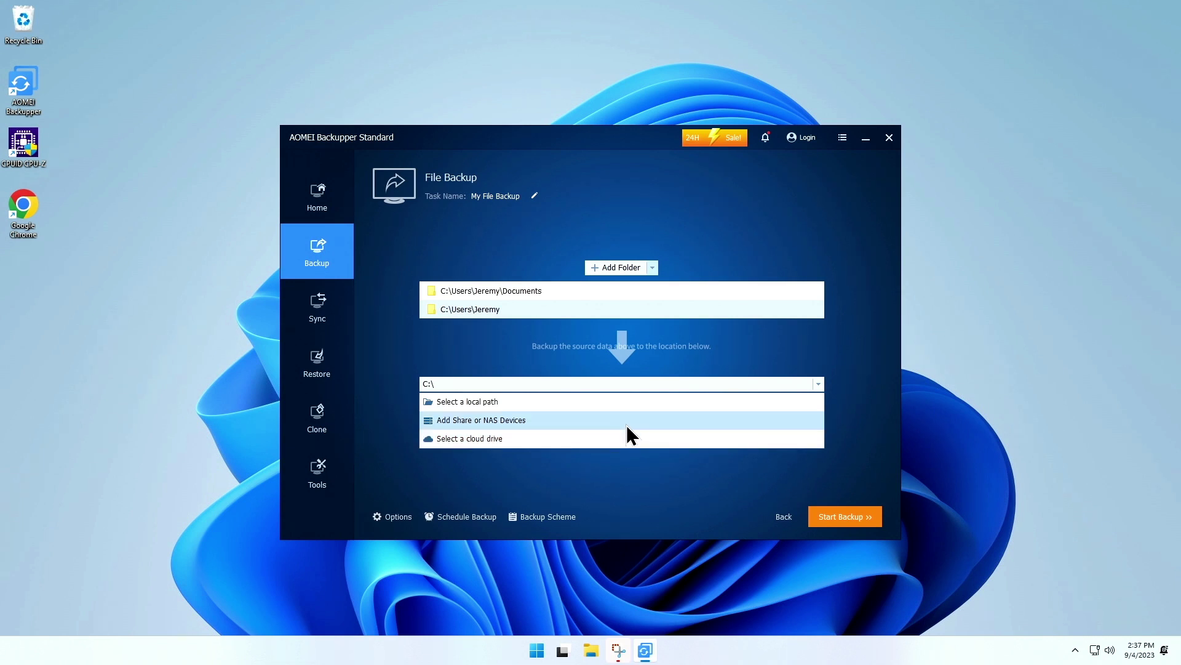
- Add network share \\172.16.74.85\Downloads\AOMEI-DEMO as destination, signing in with the share account's username and password
click(627, 426)
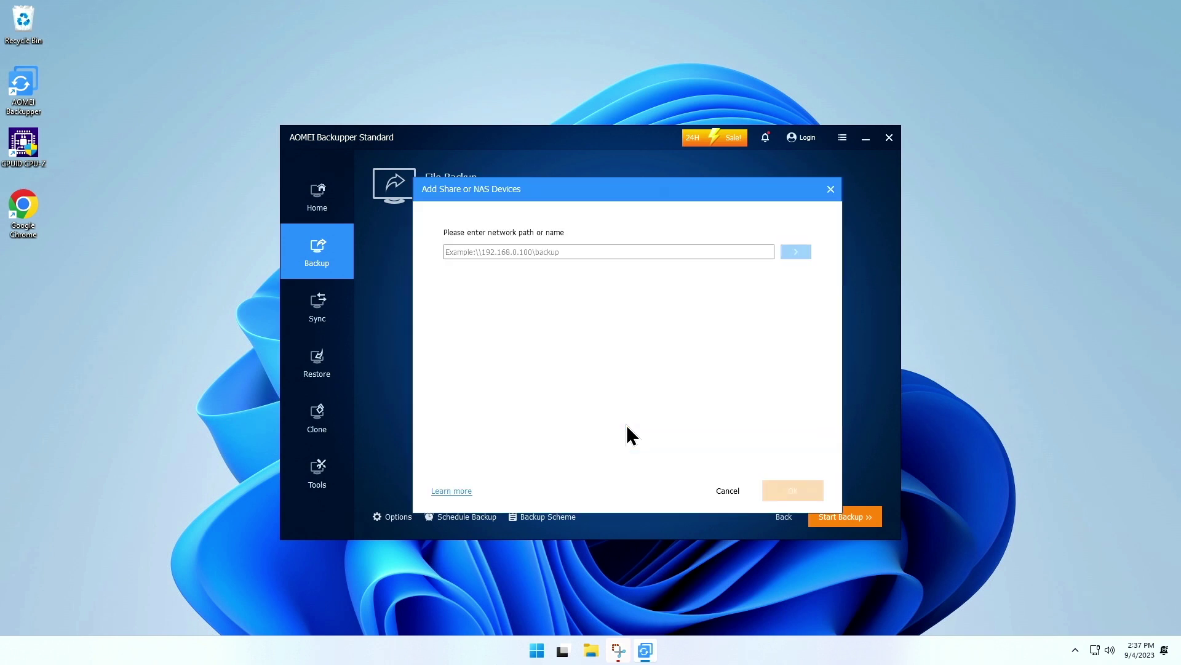
click(679, 252)
text(\\172.16.74.85\Downloads\AOMEI-DEMO\)
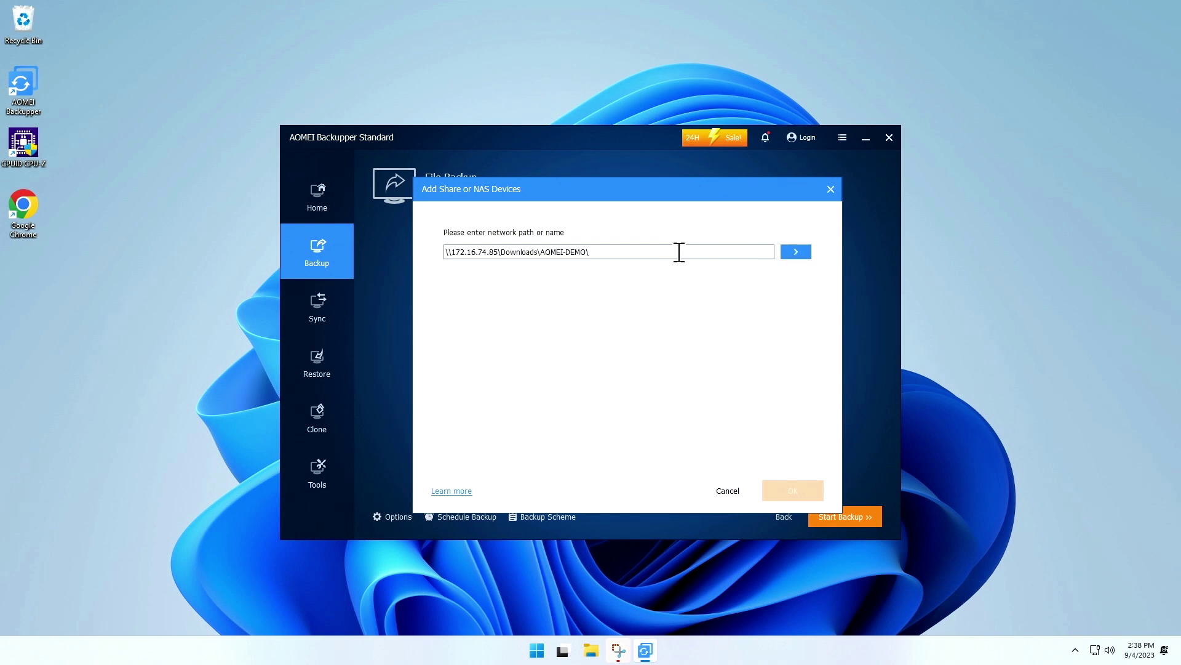
click(799, 252)
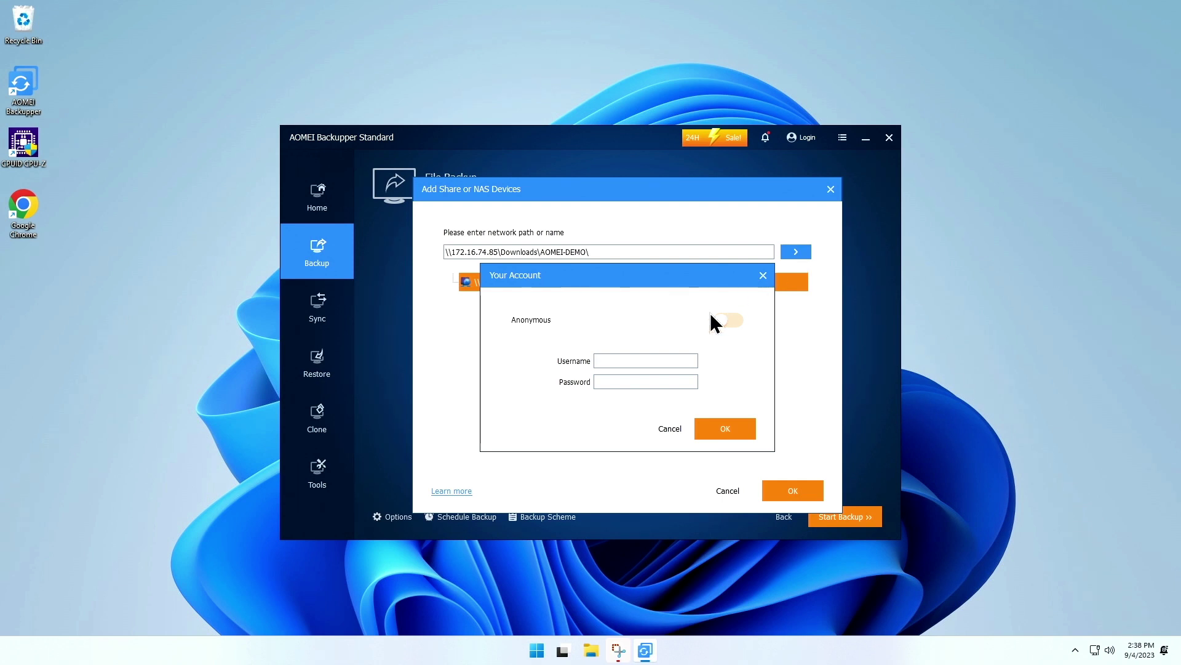
text(leik1jd)
key(Tab)
text(***********)
click(726, 427)
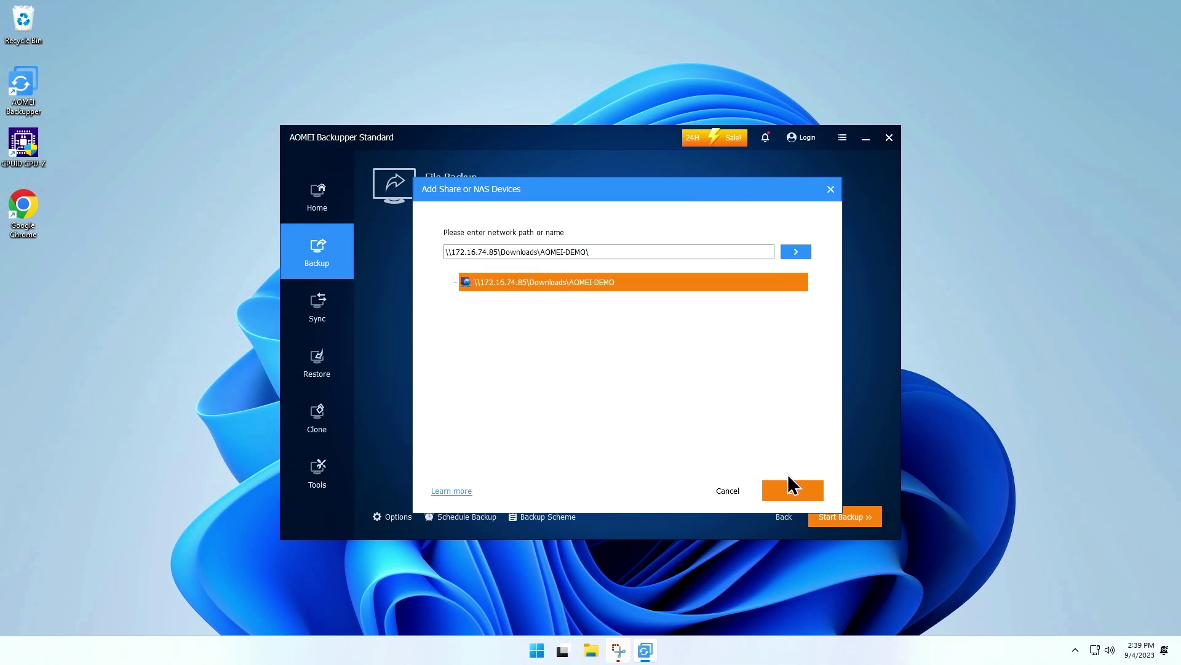
- Confirm the share as destination, accepting the read/write permissions warning
click(792, 491)
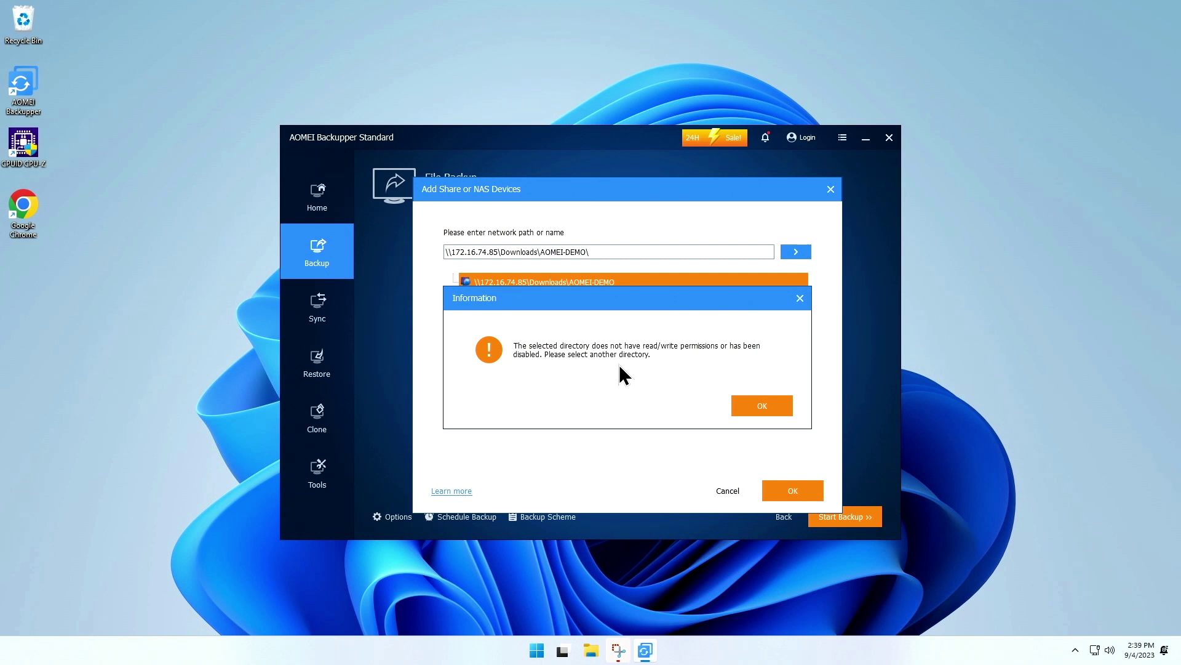
click(770, 407)
click(795, 492)
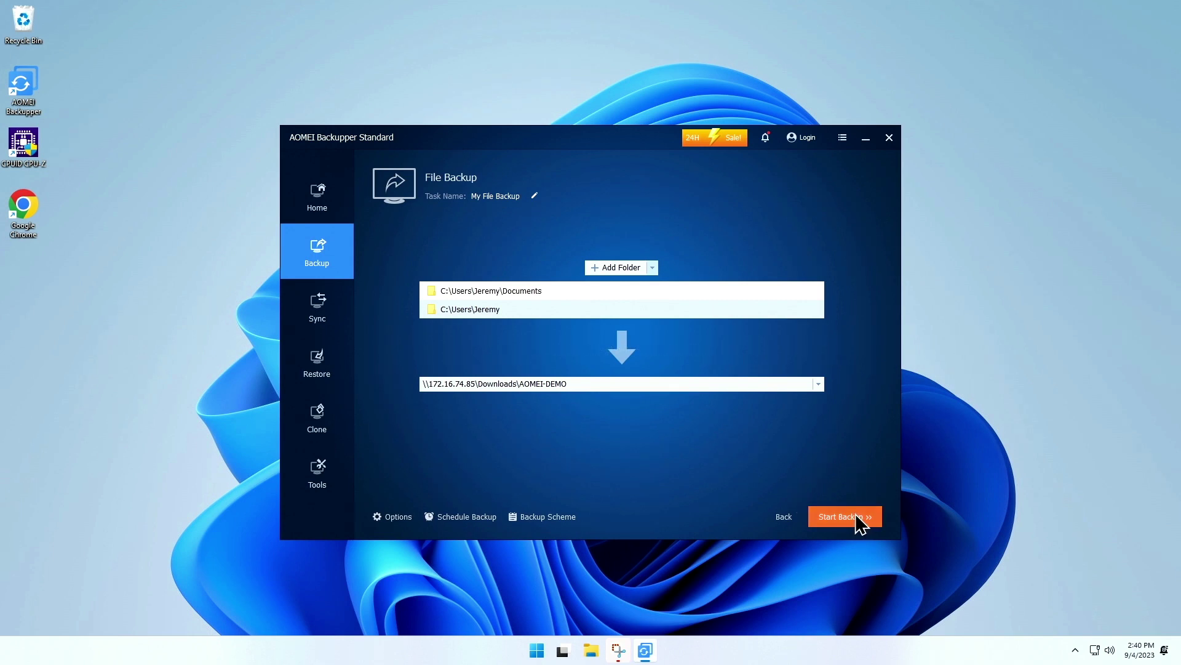
- Start My File Backup to \\172.16.74.85\Downloads\AOMEI-DEMO
click(859, 517)
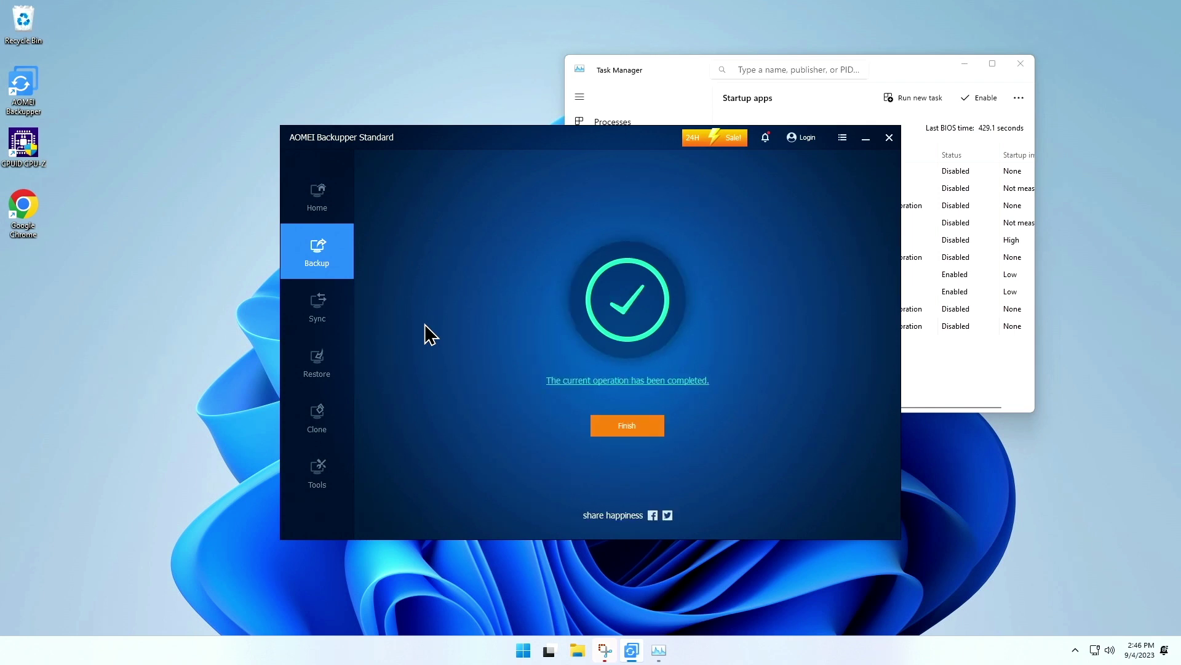
- Finish the backup and inspect My File Backup's Properties: General, Versions and Source tabs
click(653, 426)
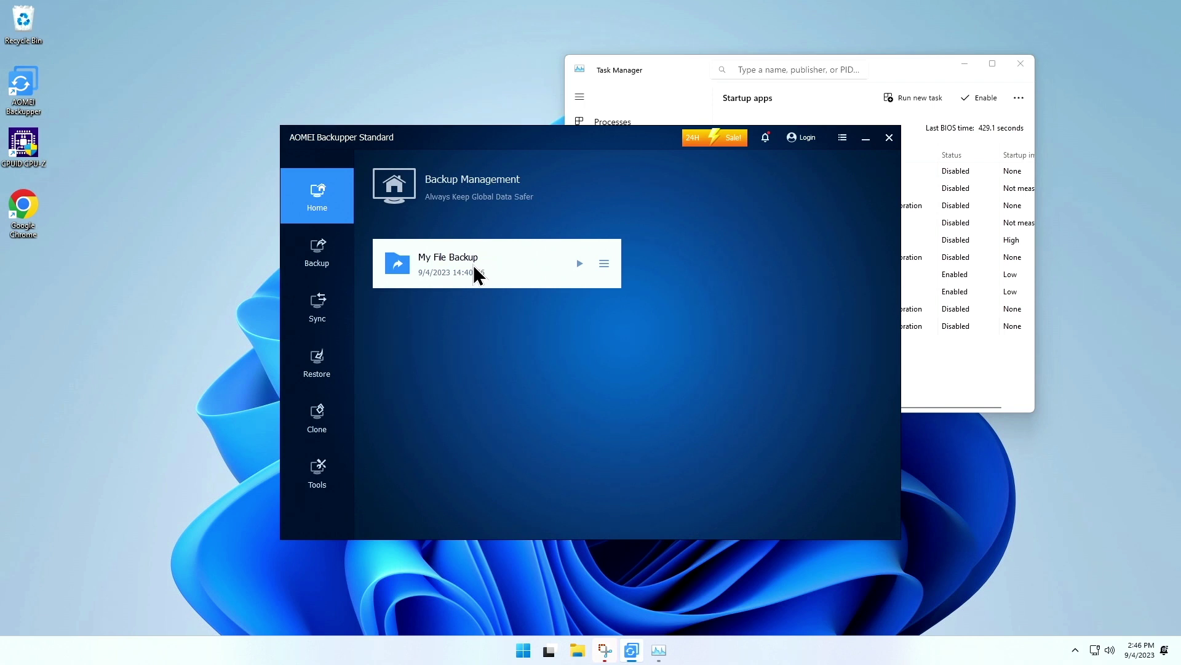
click(603, 263)
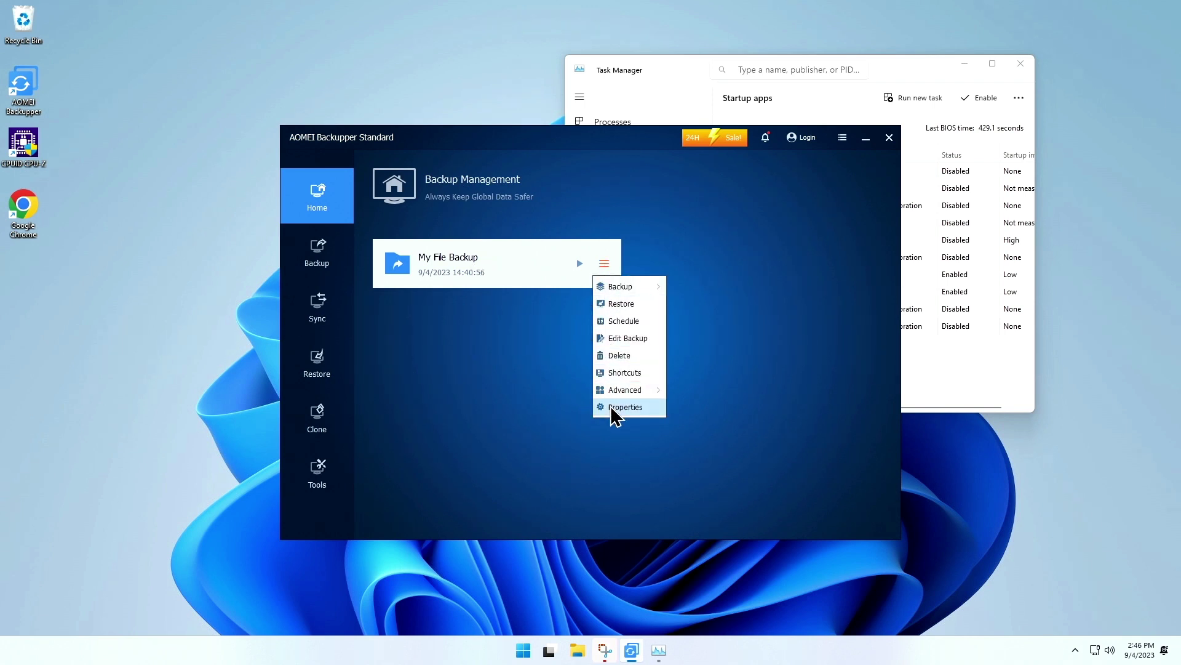
click(613, 407)
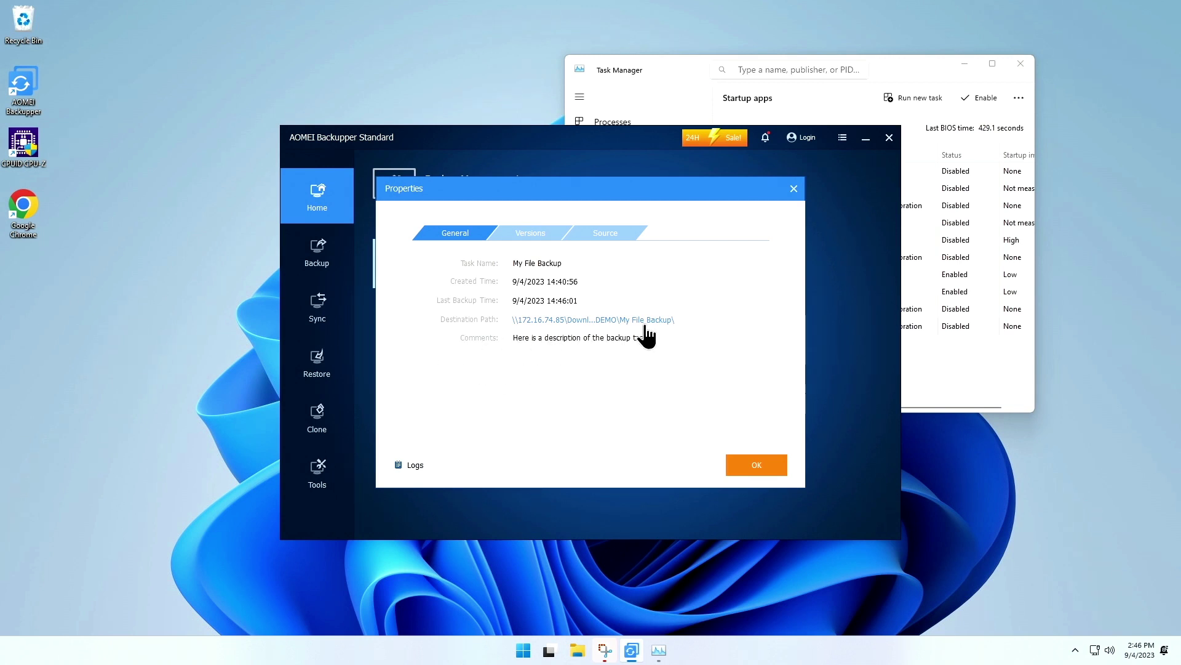
click(534, 229)
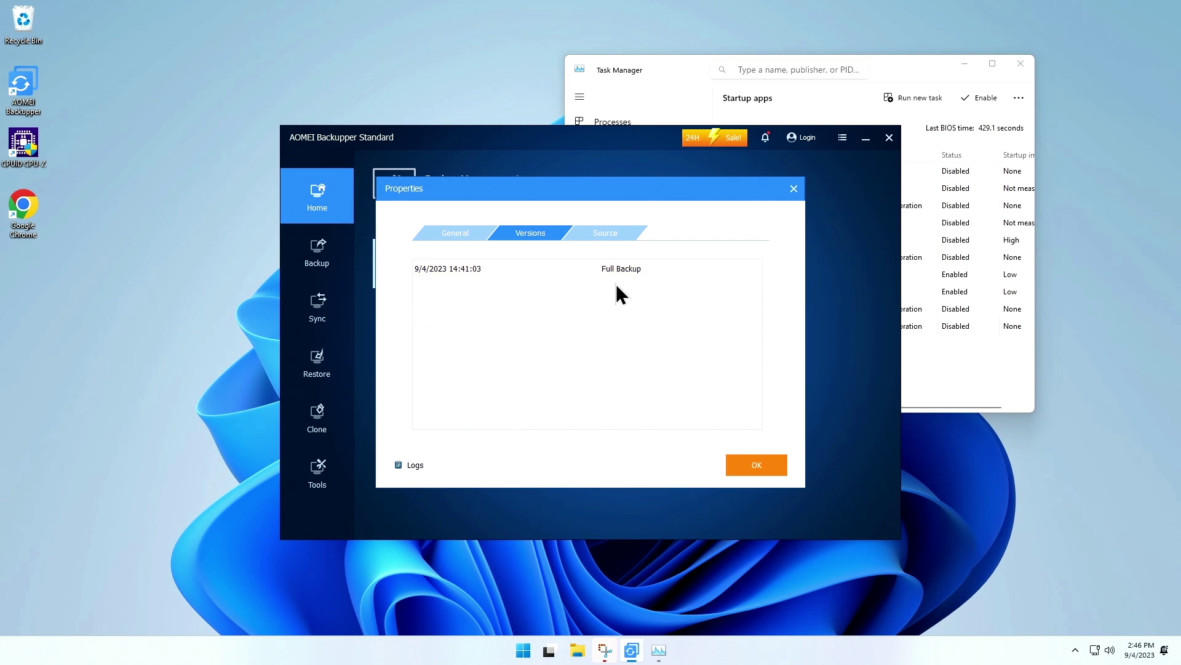
click(607, 234)
click(433, 287)
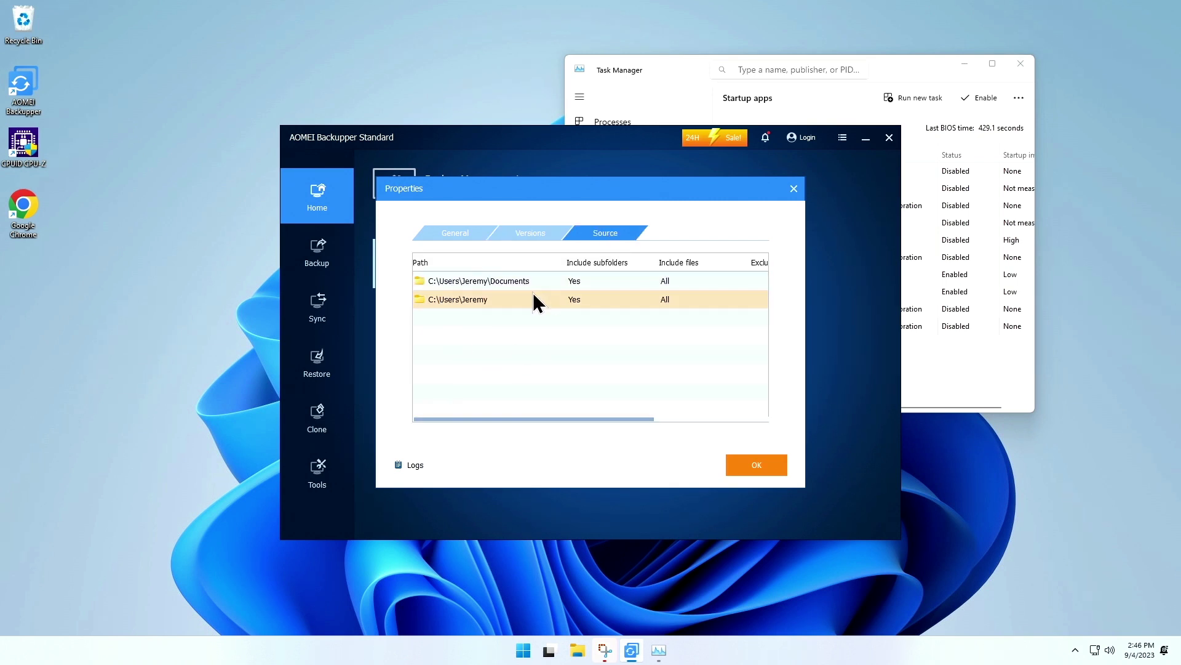
click(765, 464)
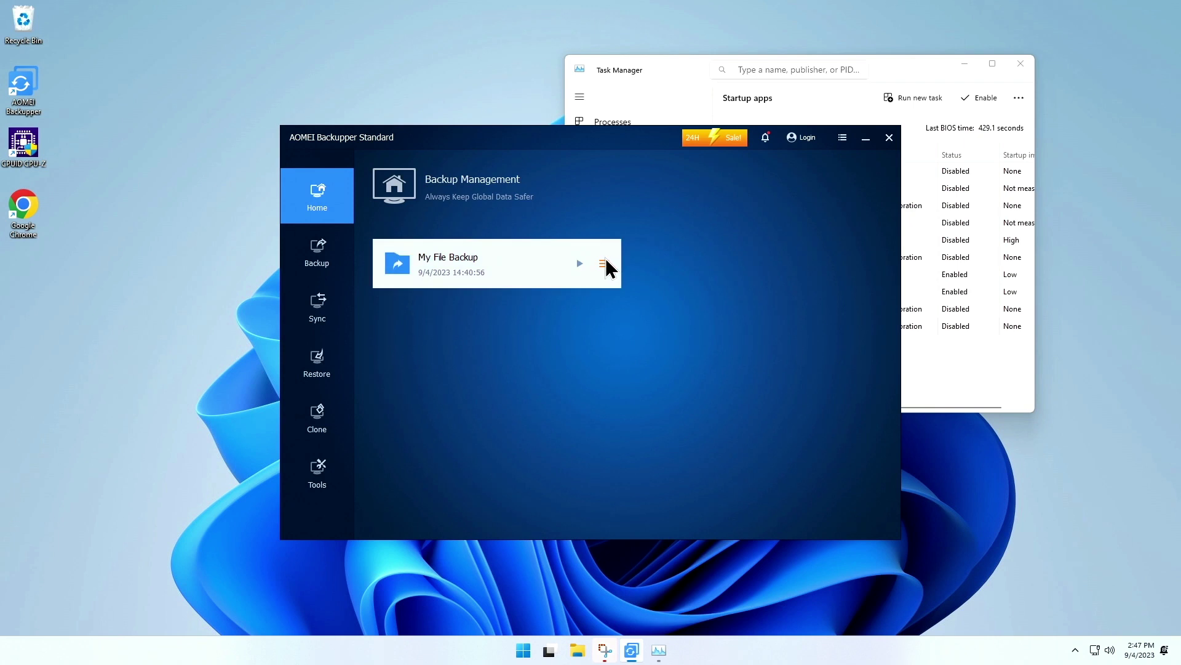
click(604, 264)
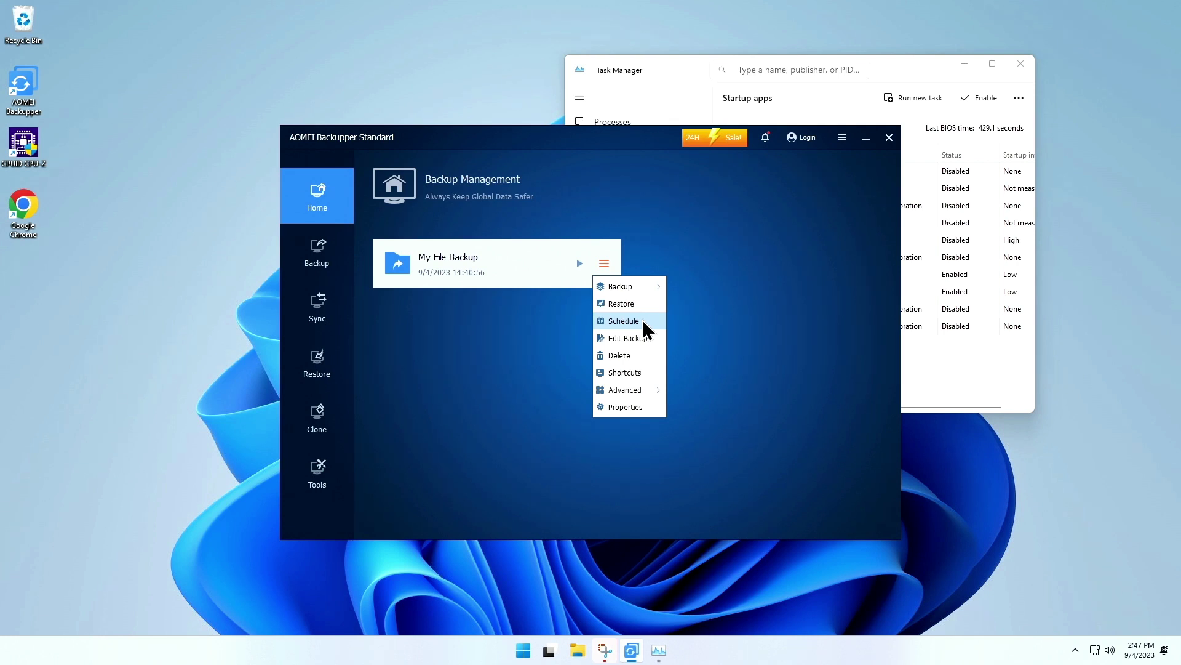
click(759, 270)
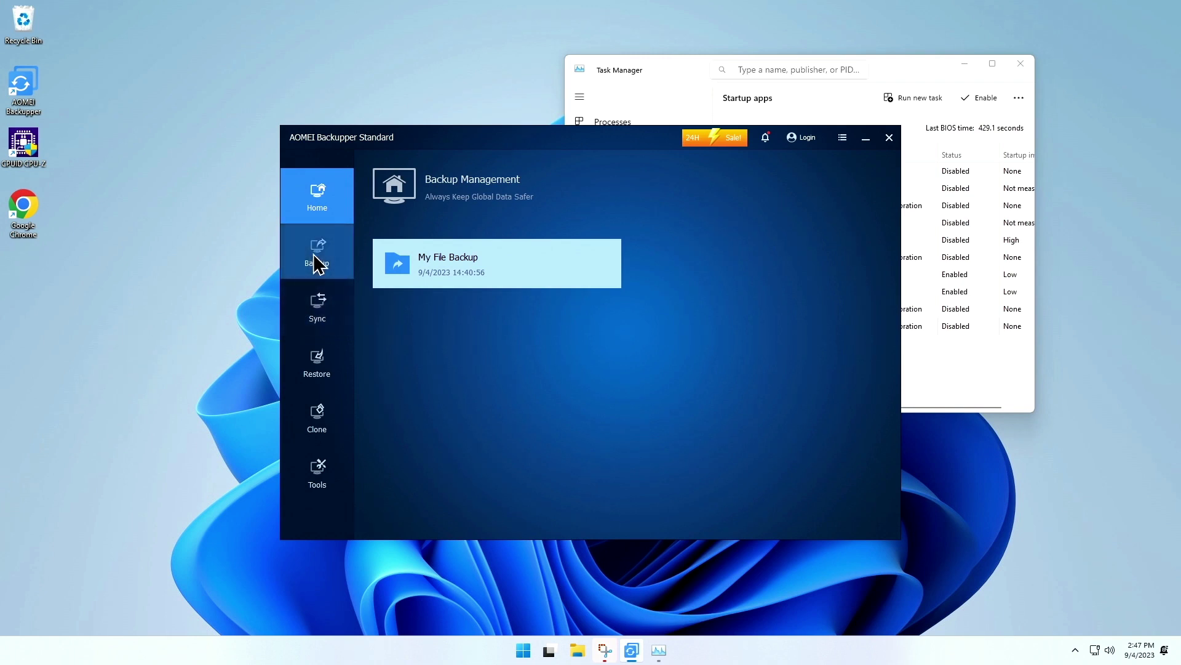
- Create My File Backup(1) with the user's Videos folder as its source
click(317, 265)
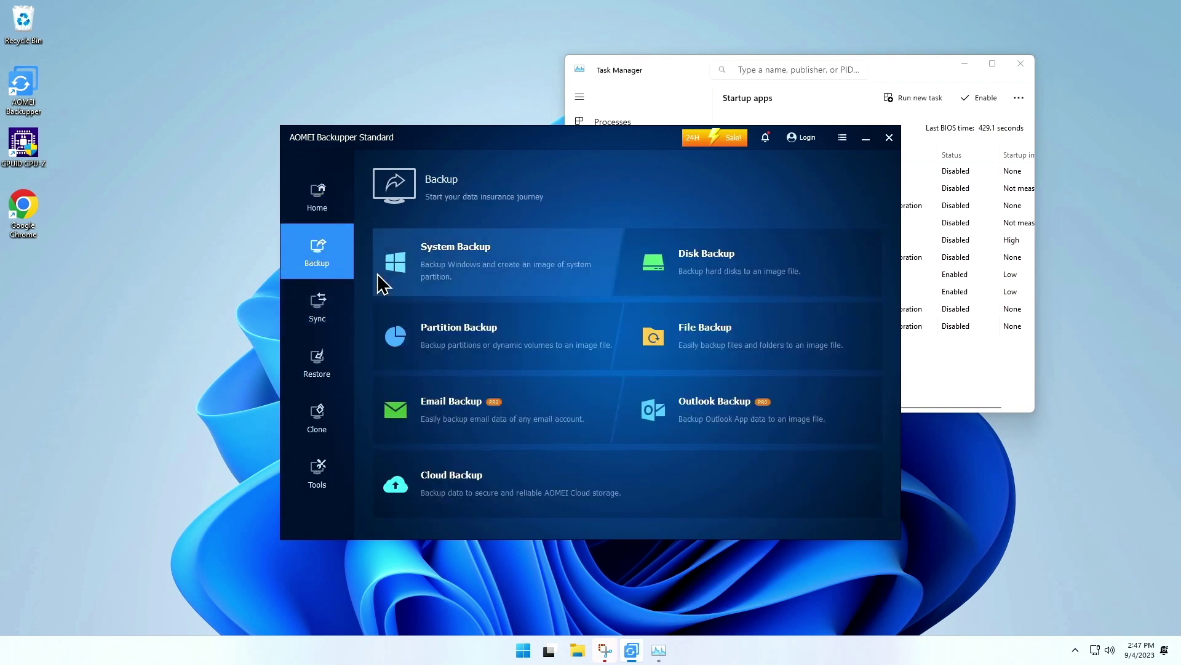
click(720, 346)
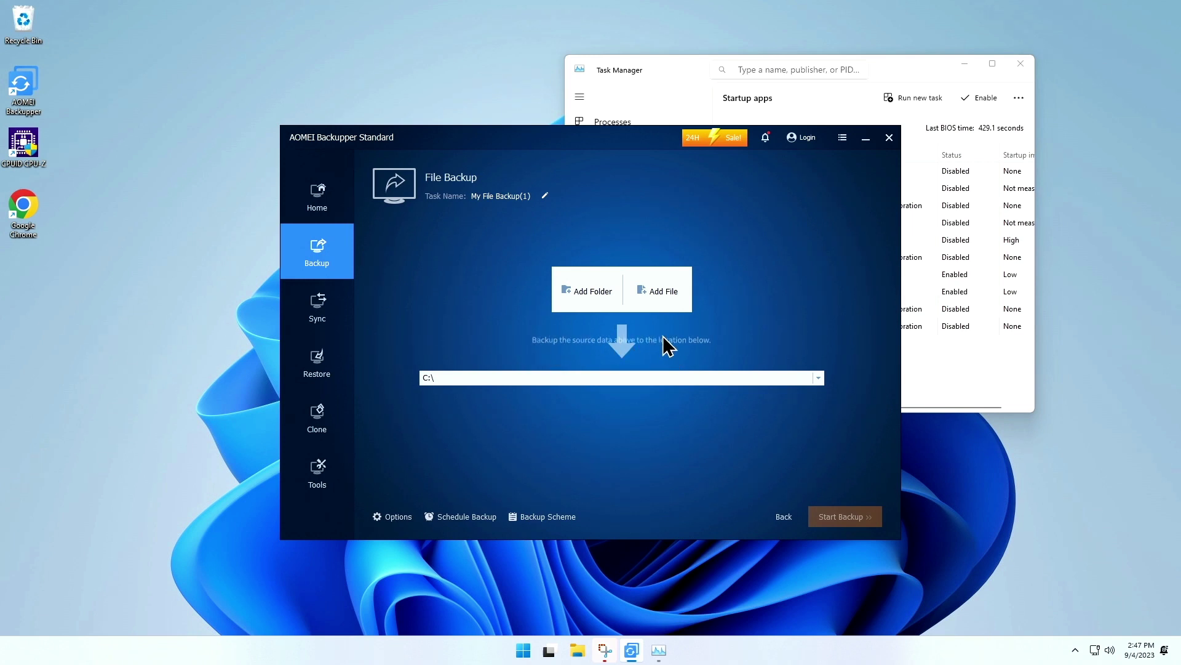
click(584, 292)
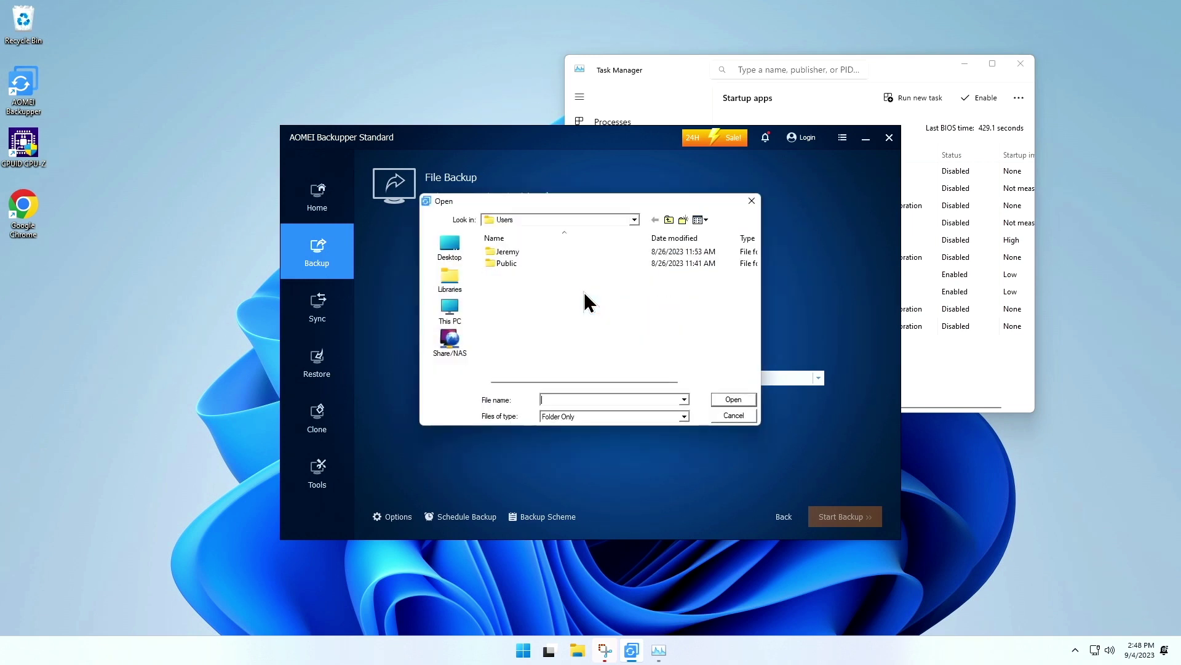
double_click(522, 251)
click(511, 374)
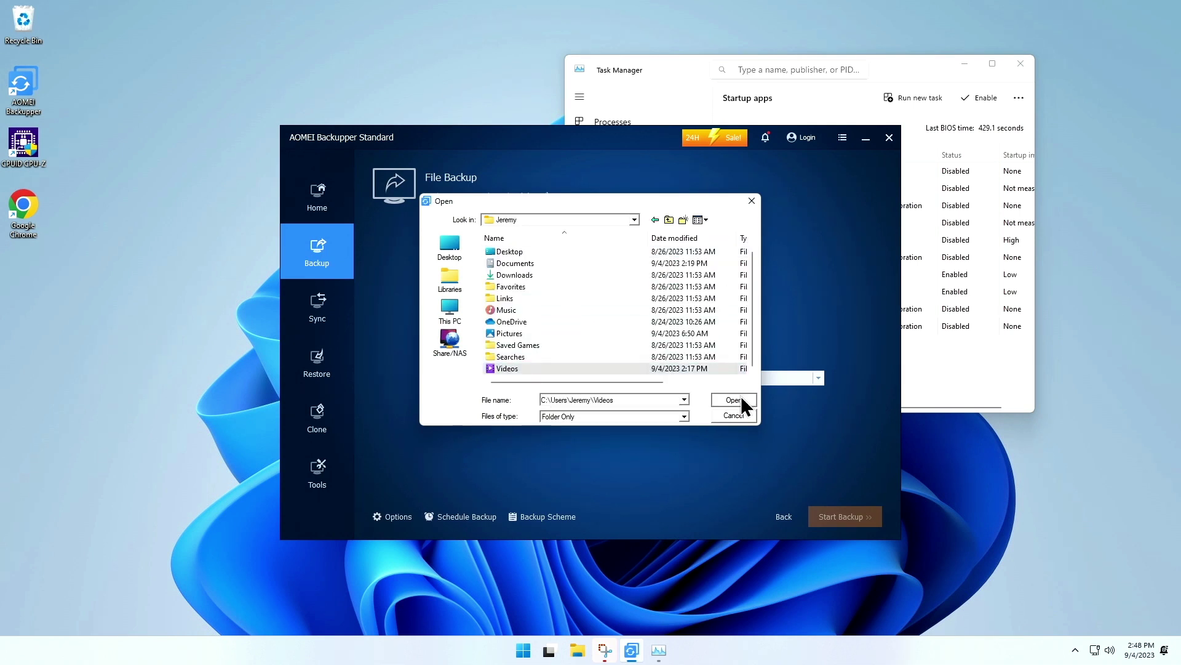
click(733, 400)
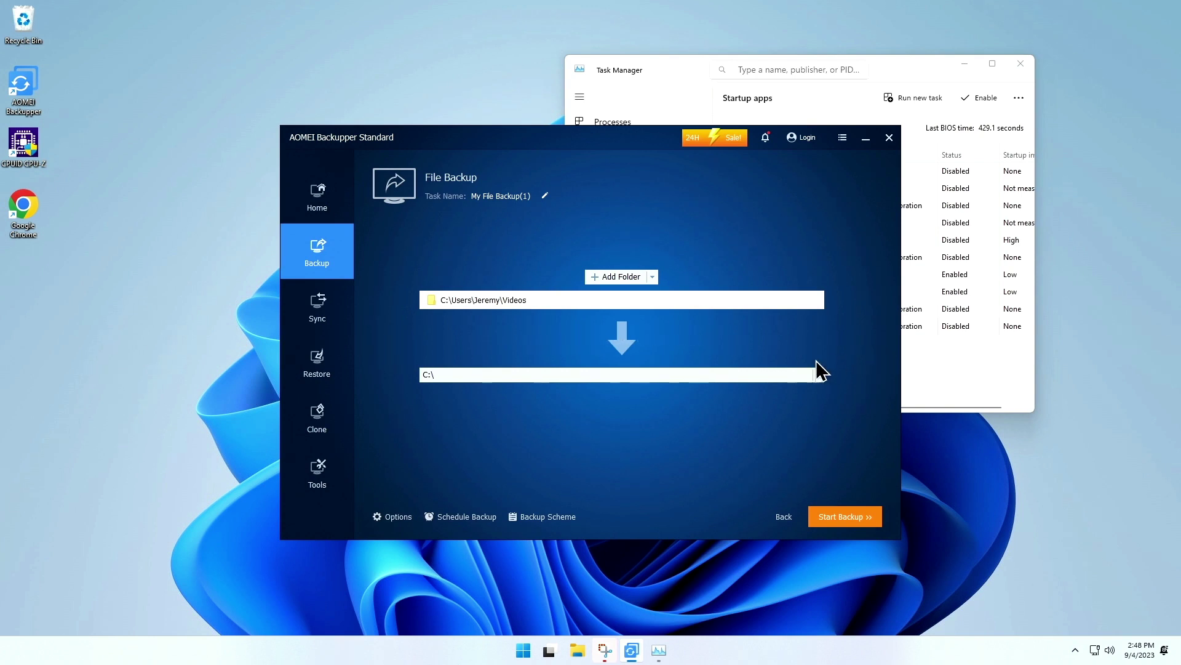
click(818, 376)
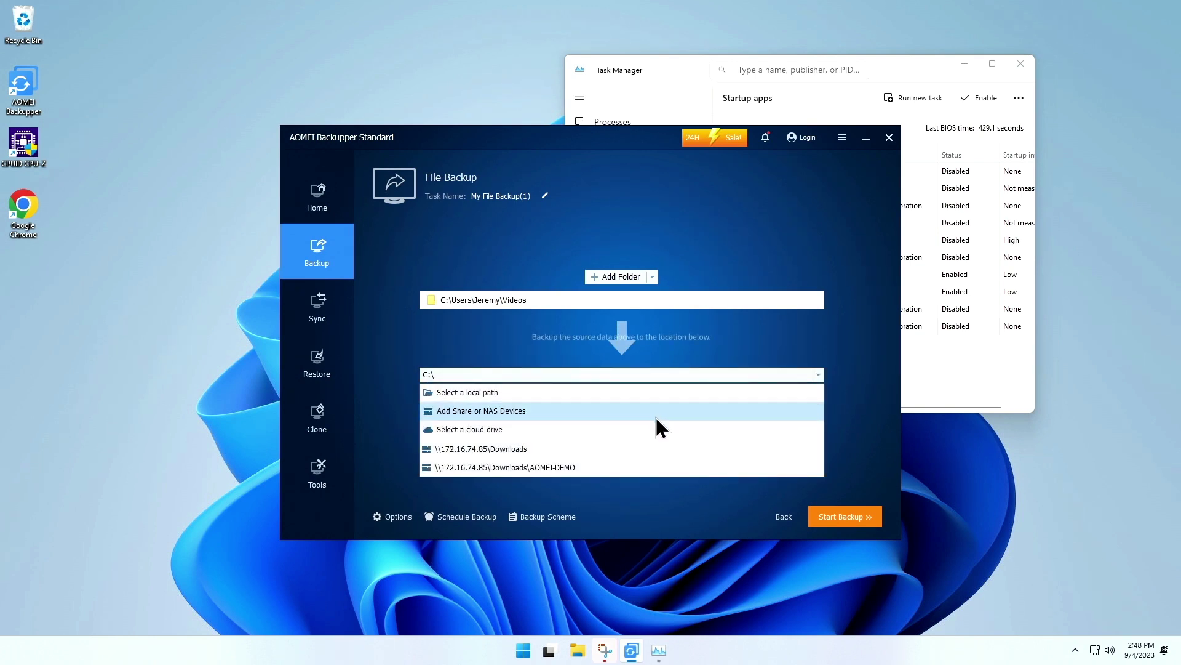
- Choose a cloud drive destination and select OneDrive for the Videos backup
click(654, 436)
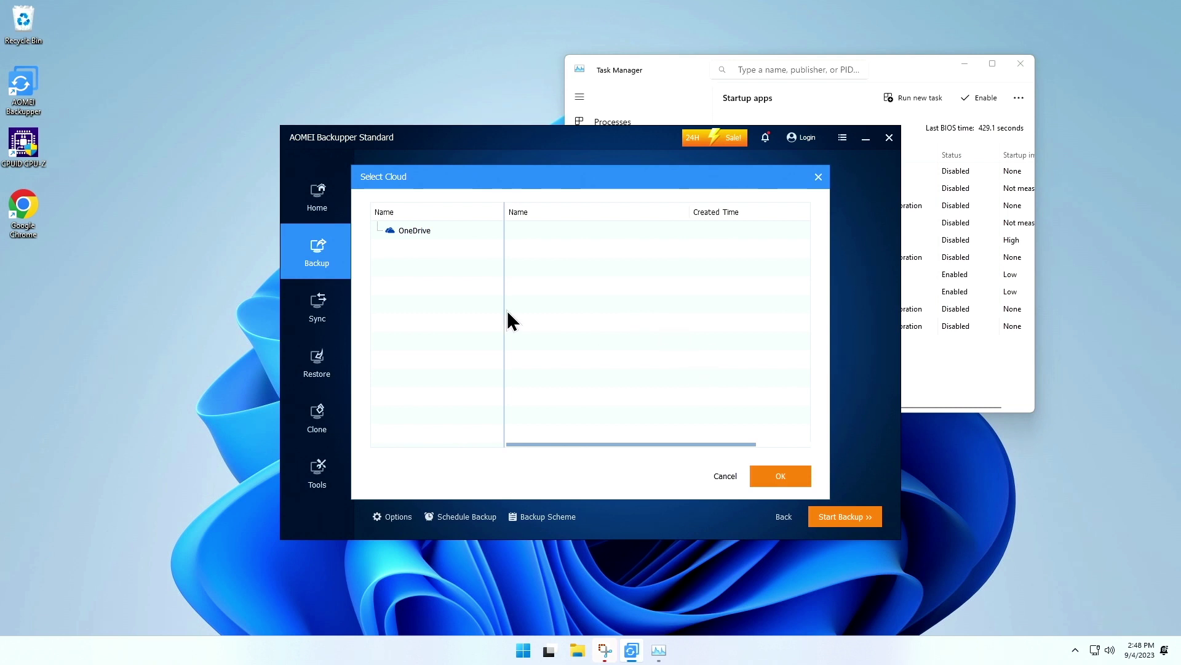
click(398, 234)
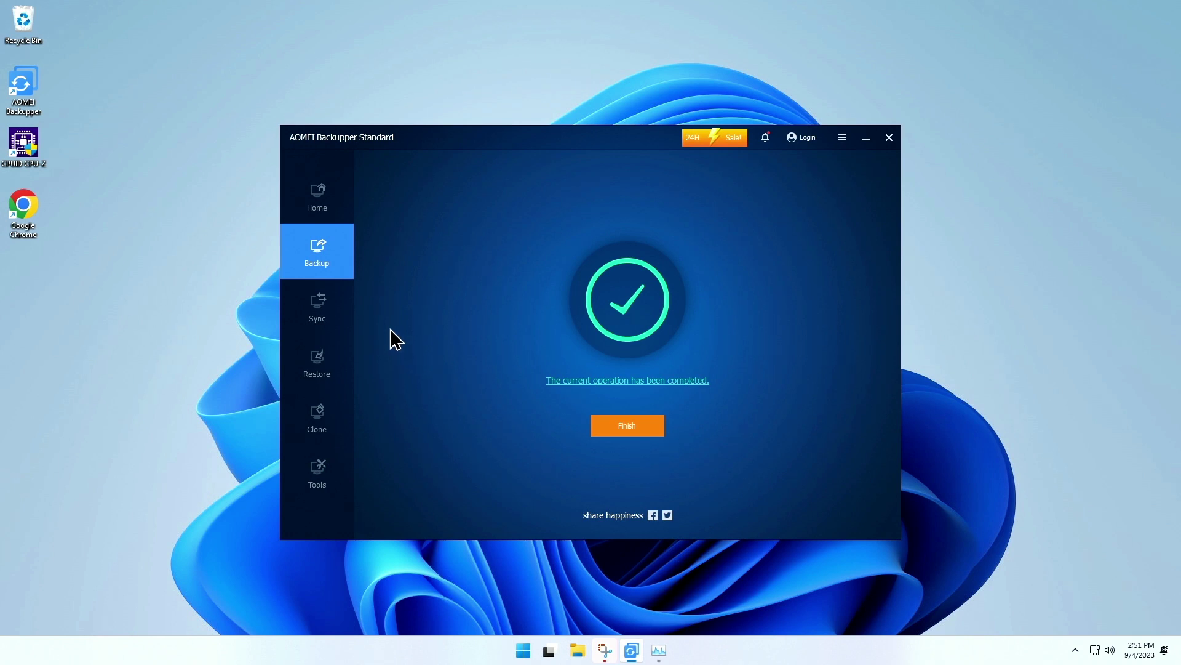
- Set up a Basic Sync of the Videos folder to C:\Users\Public\aomei and start it
click(323, 310)
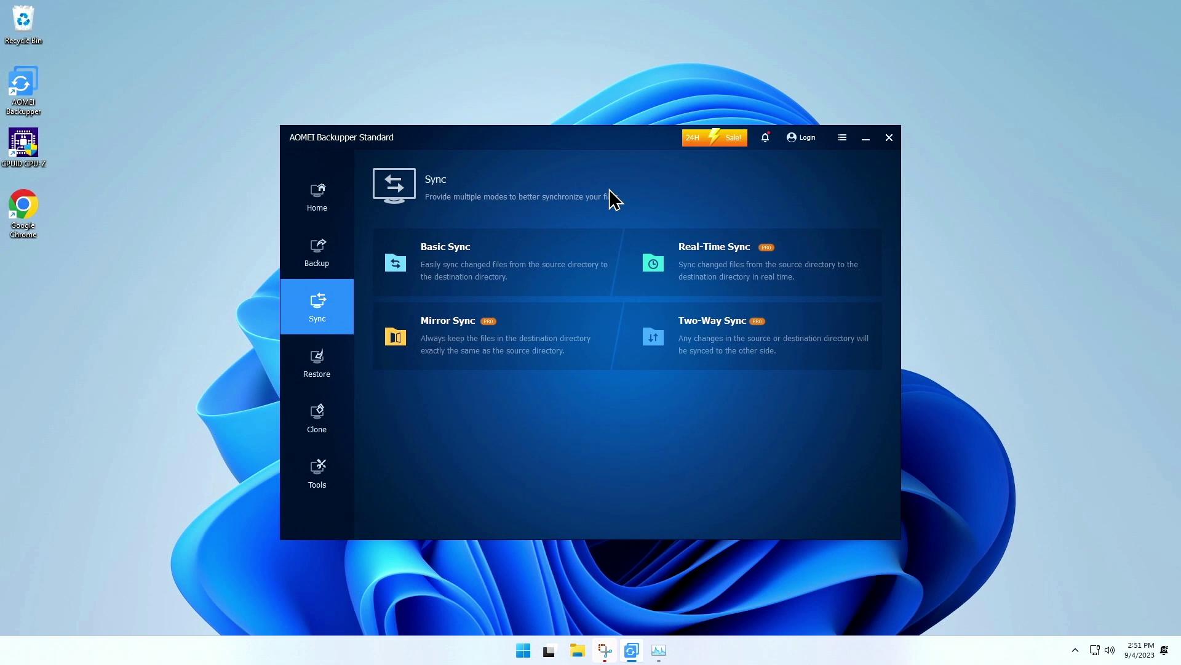
click(612, 262)
click(640, 296)
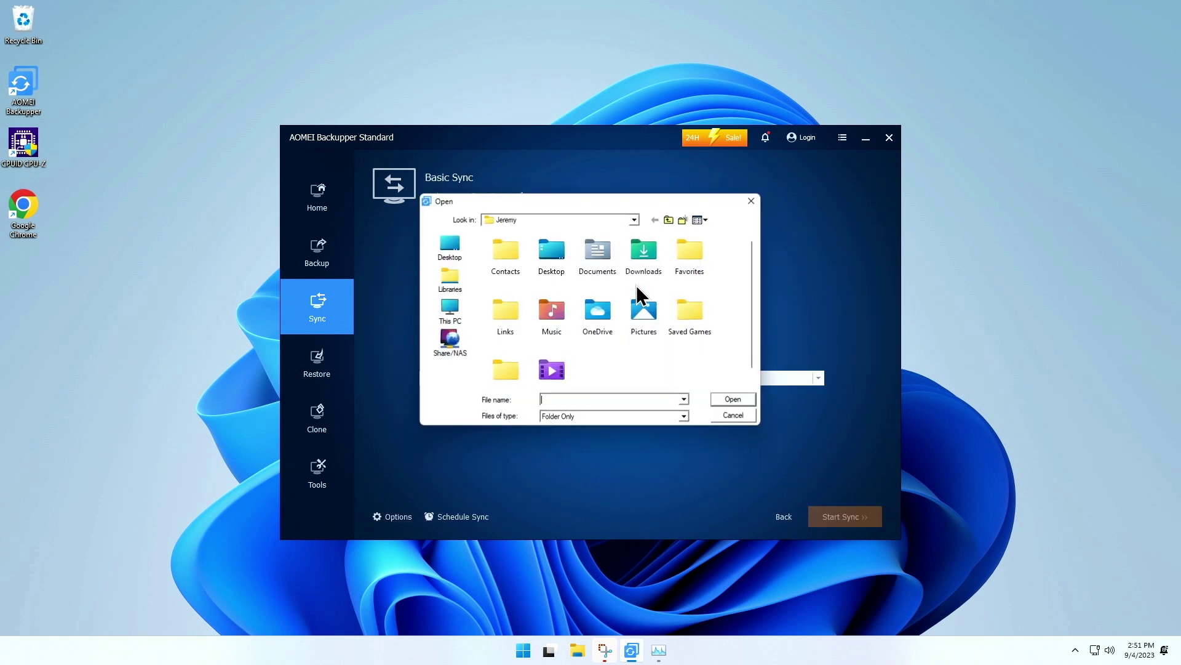
click(549, 370)
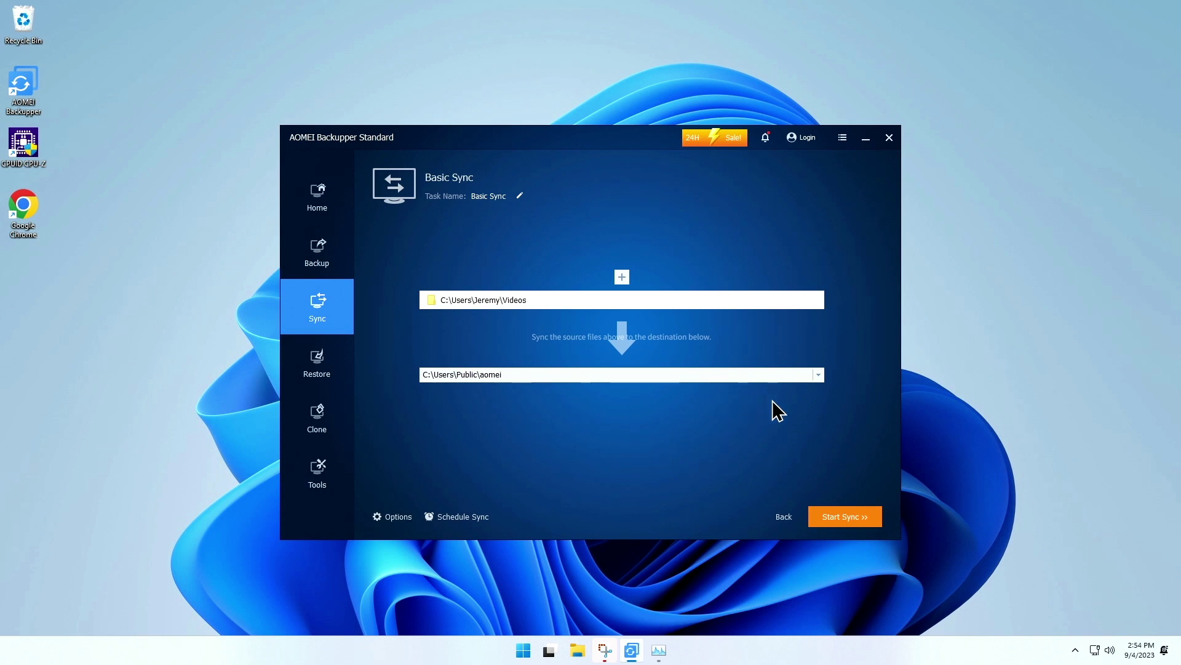
click(836, 519)
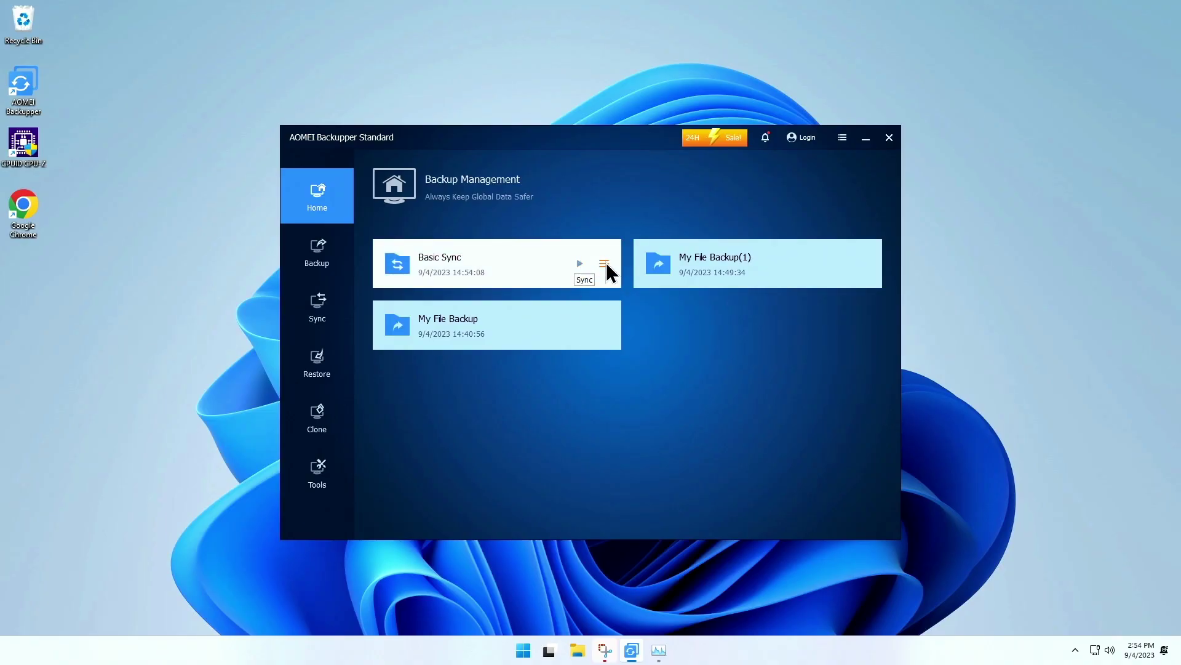
- Schedule the Basic Sync to run daily, every 4 hours between 00:00 and 23:59
click(603, 263)
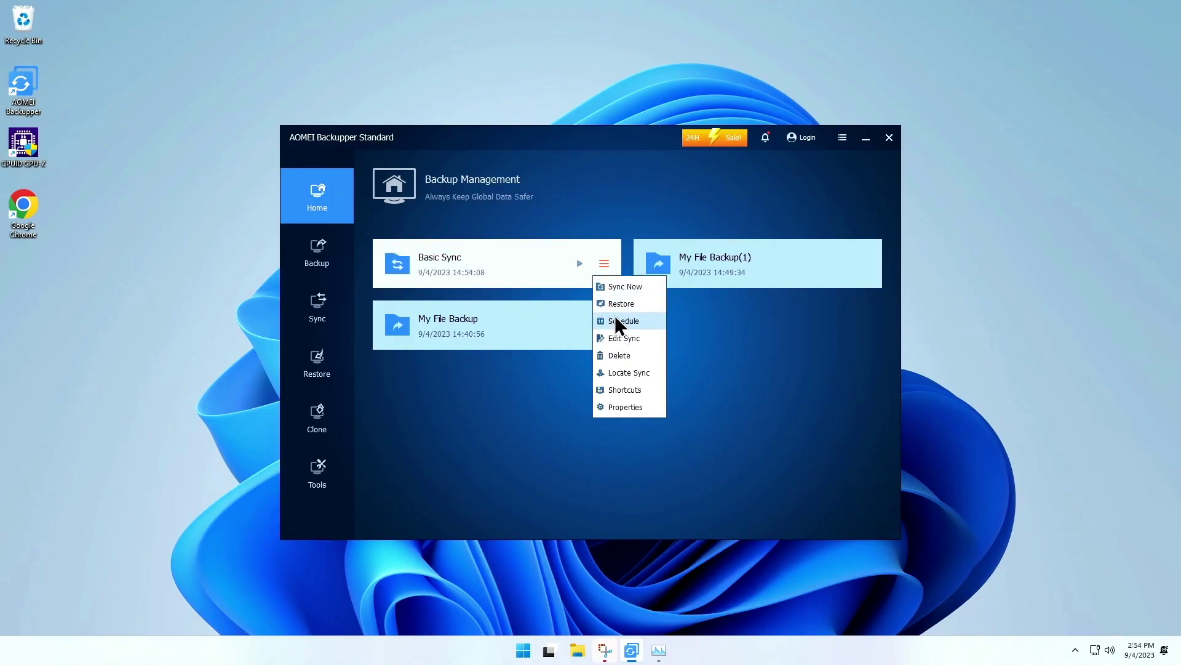
click(615, 320)
click(821, 197)
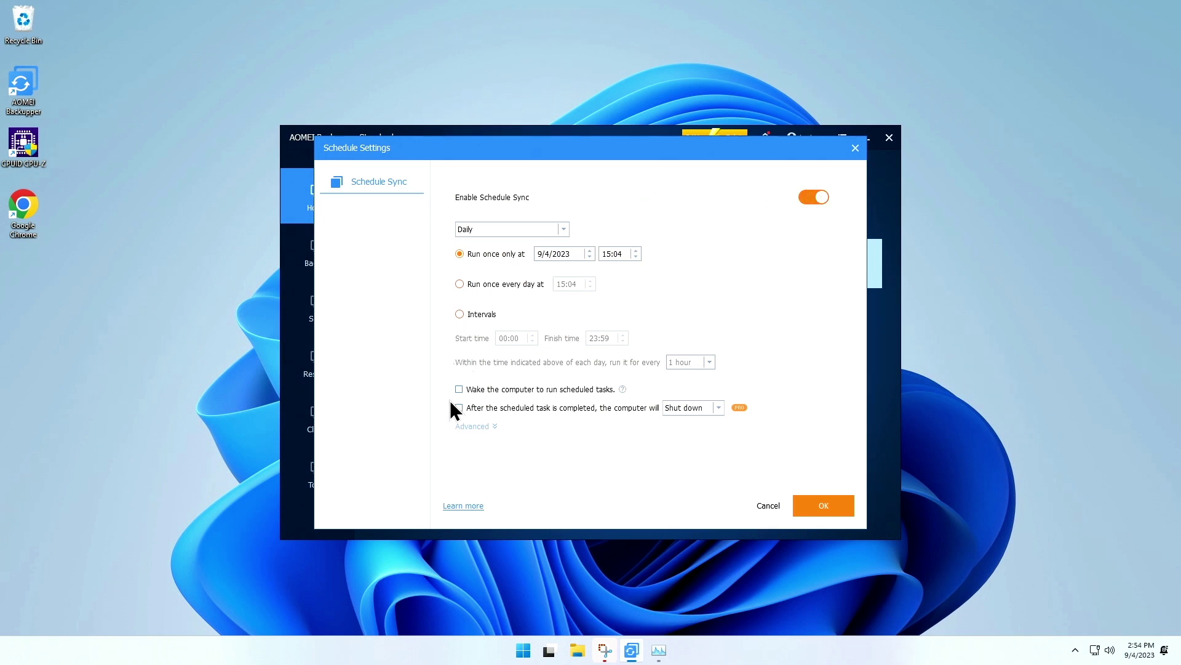
click(459, 314)
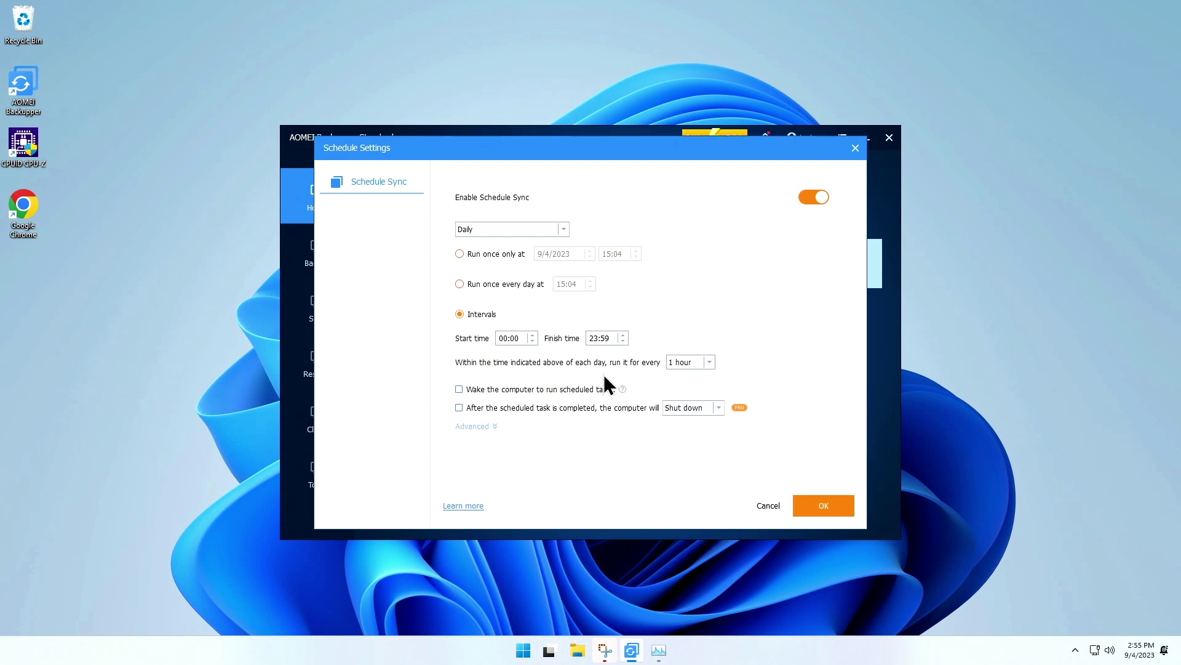
click(709, 362)
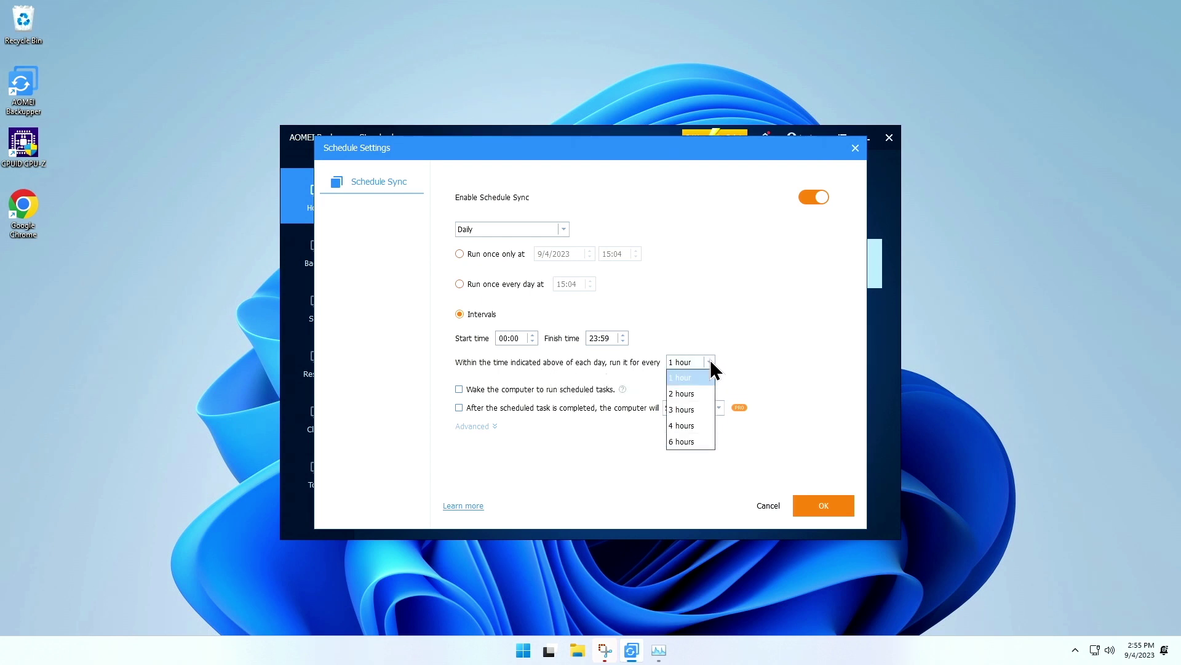
click(696, 426)
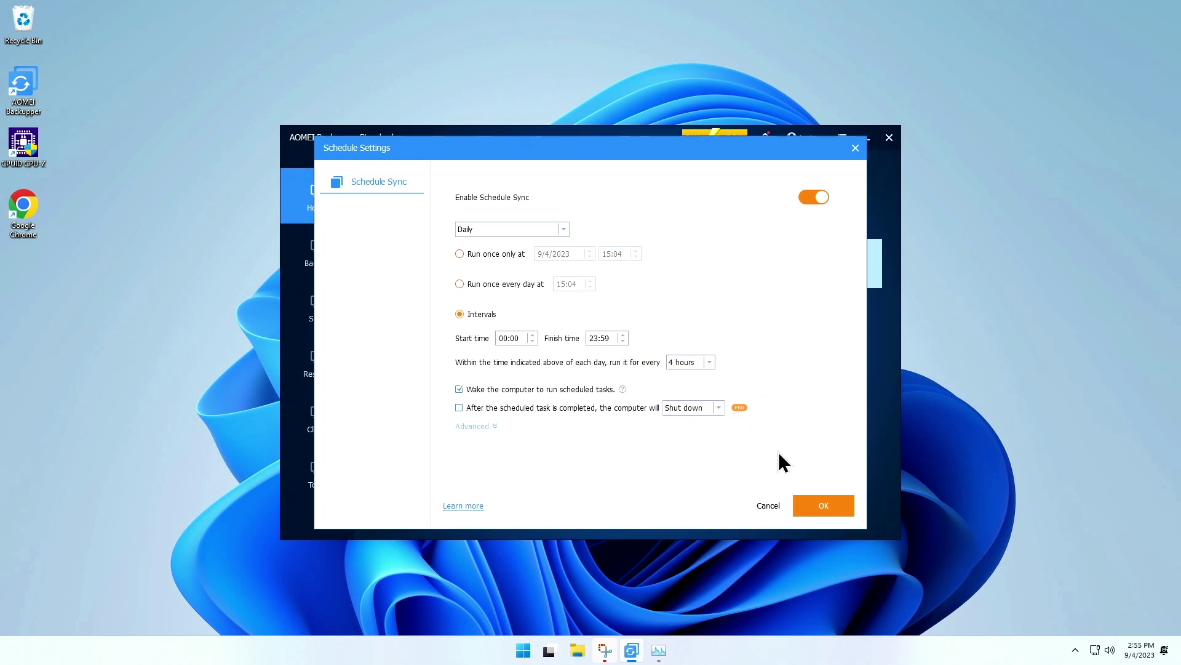
click(829, 505)
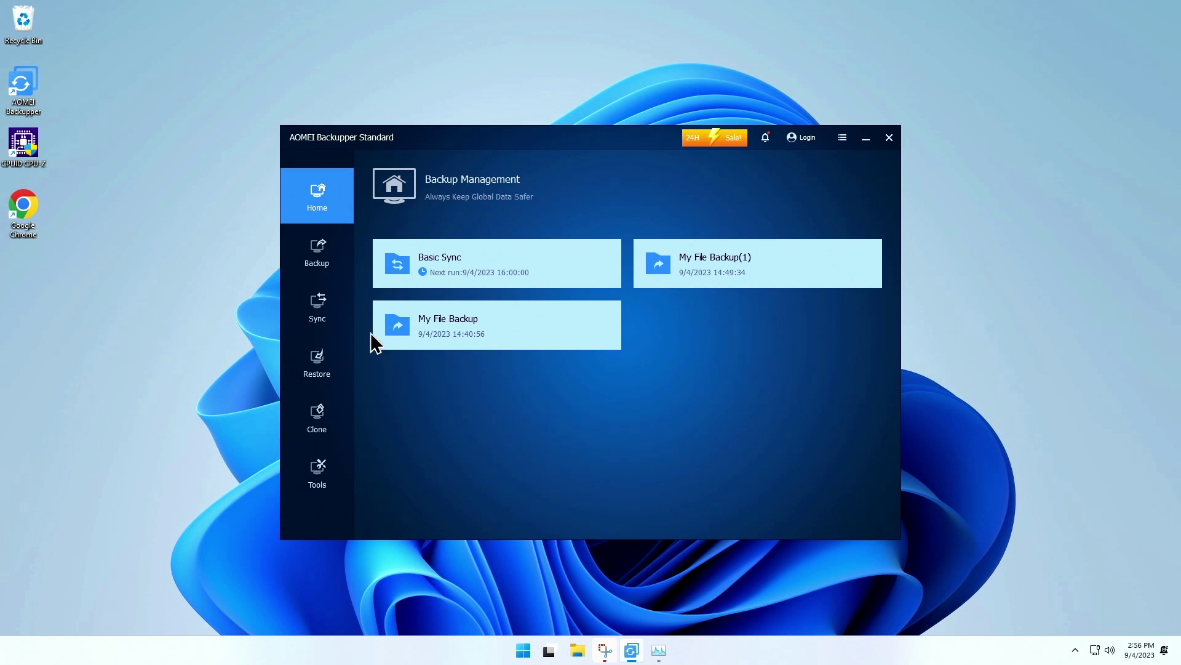
- Browse the Sync, Restore and Clone pages from the left sidebar
click(320, 305)
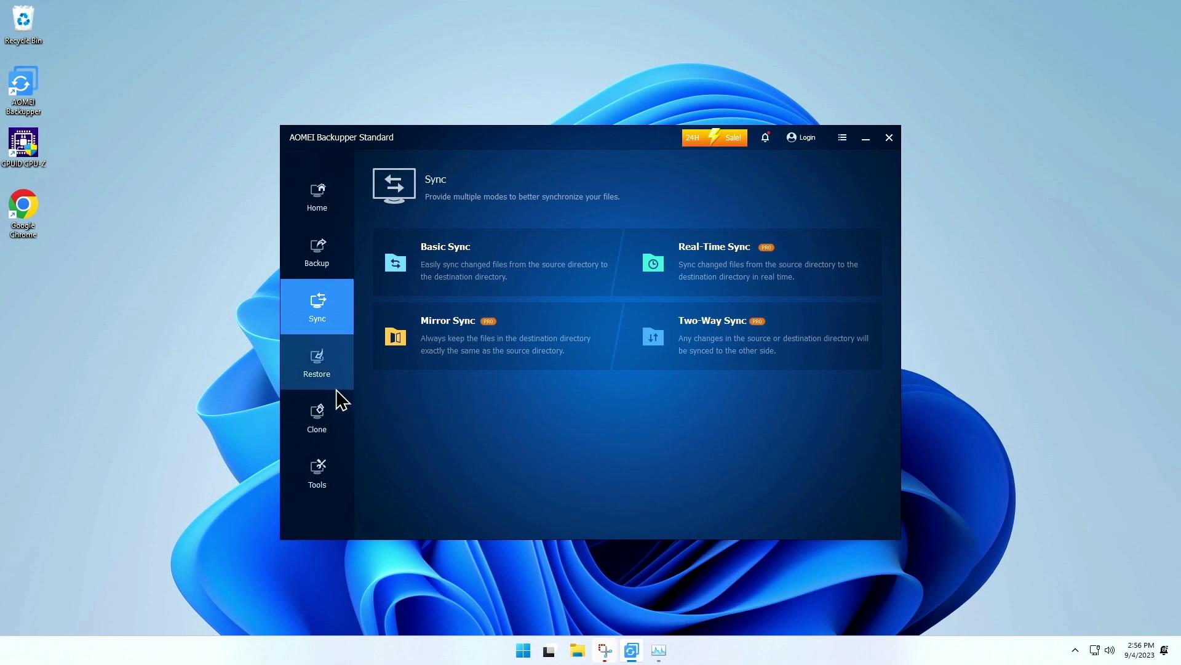
click(321, 373)
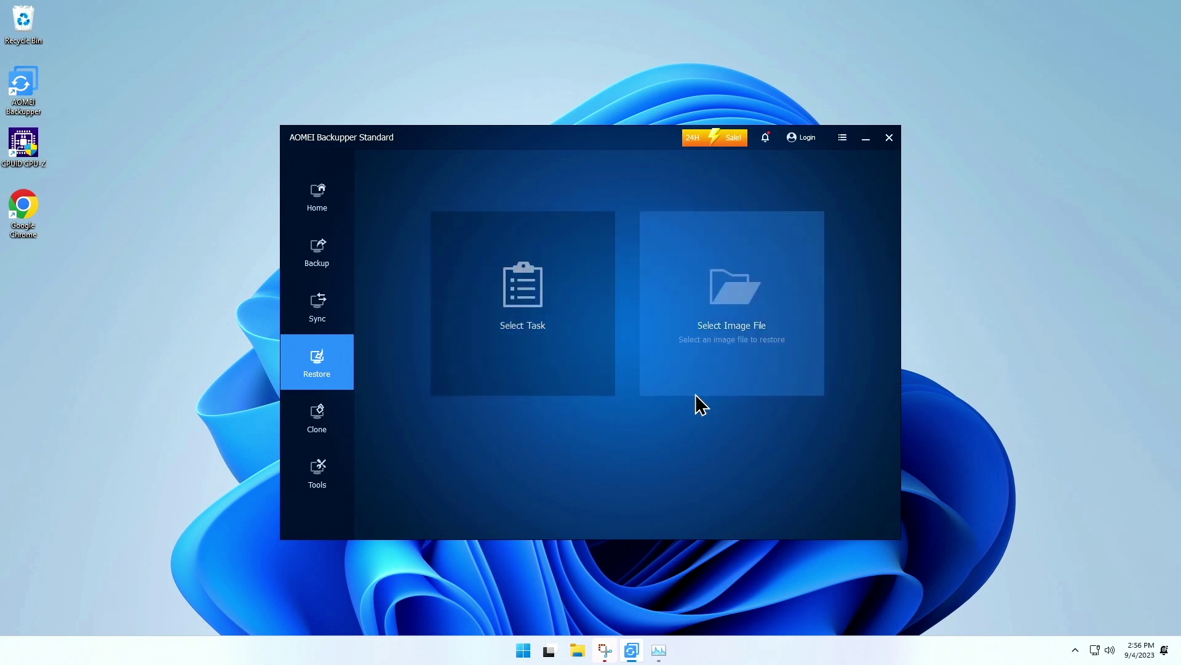
click(317, 432)
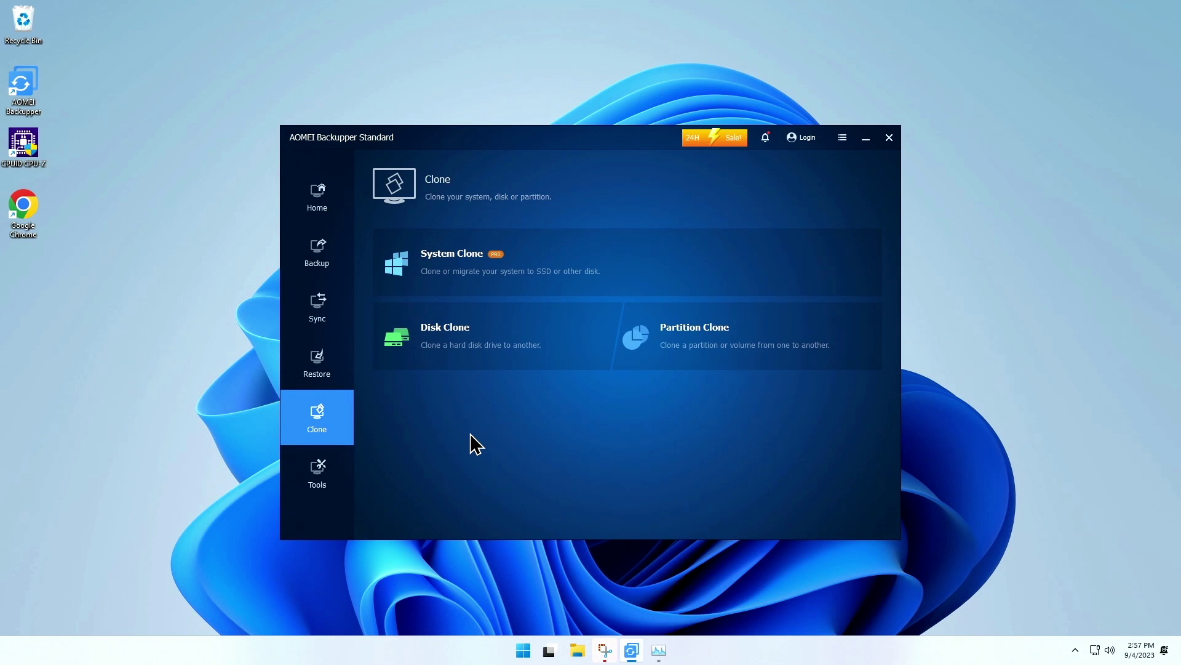
- Look at Tools' Create Bootable Media, then view the 2023 Summer Sale notification
click(315, 487)
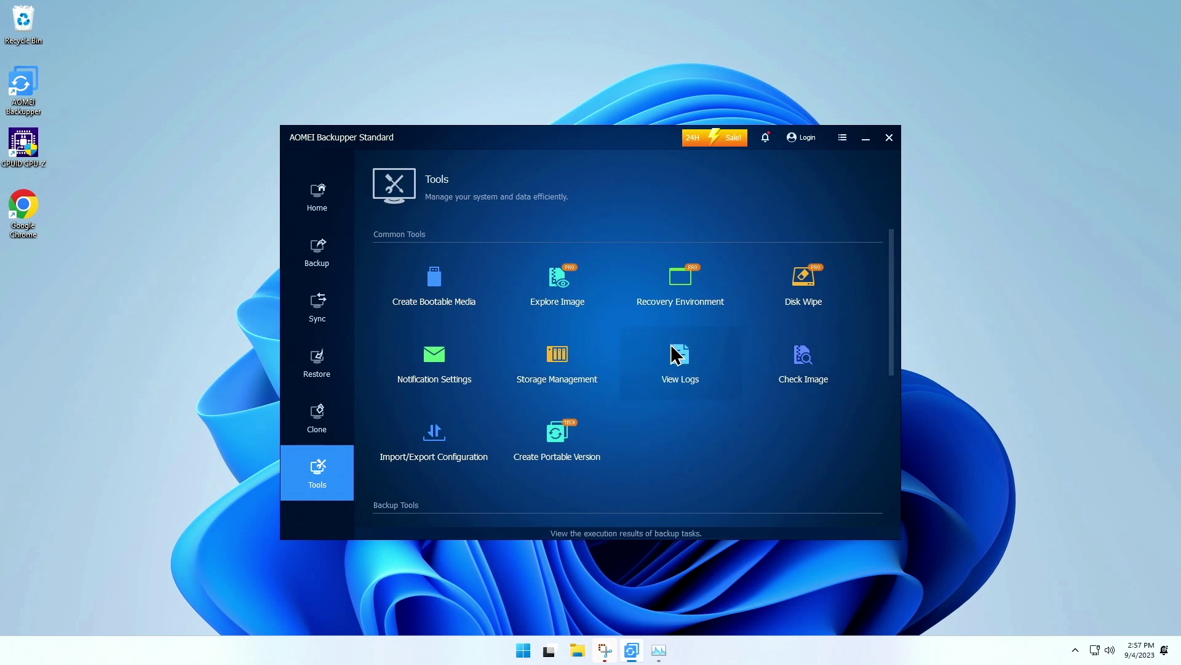
click(433, 284)
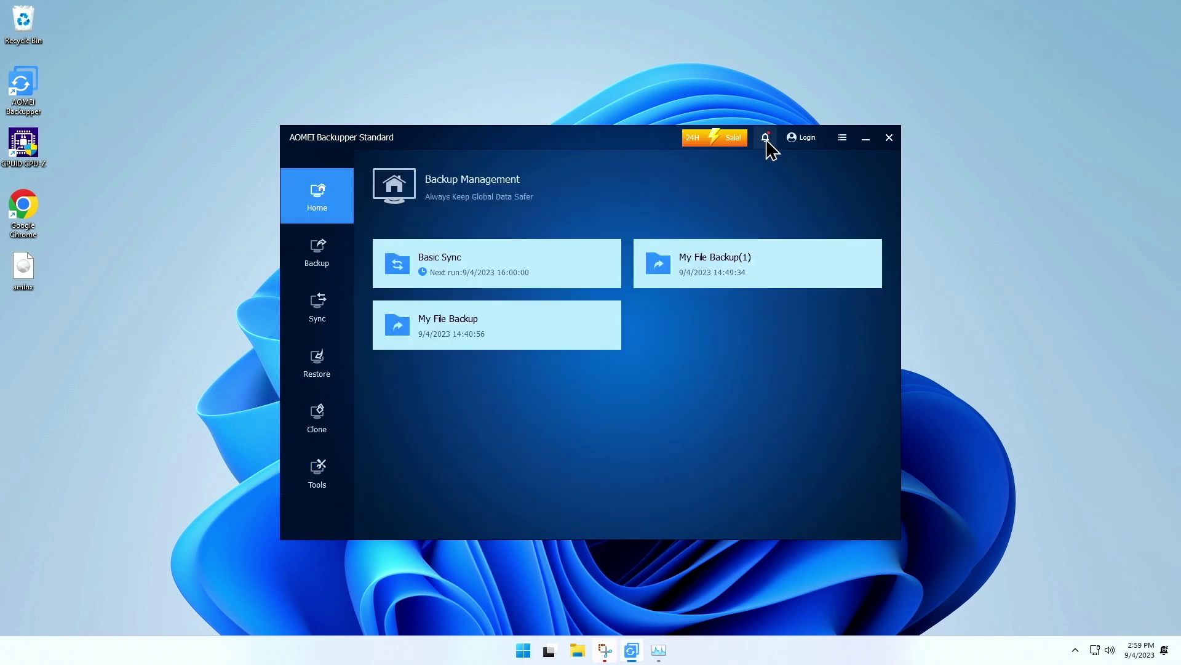
click(766, 141)
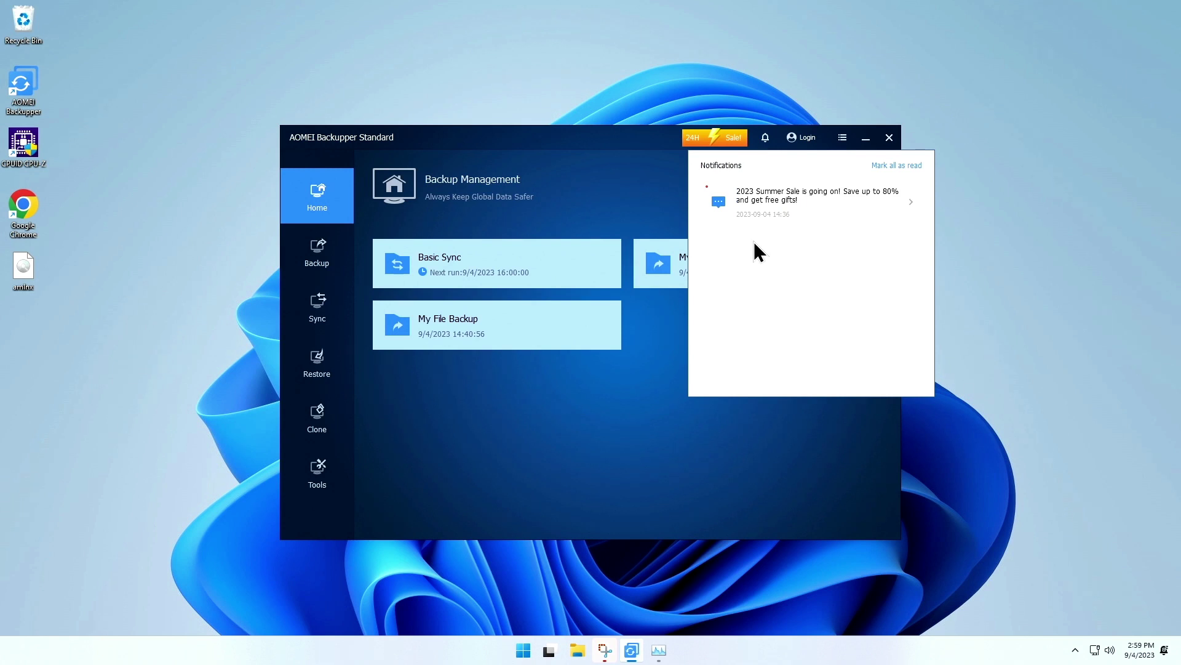
- In Settings, keep Backup Mode on Intelligent Sector Backup and review the Backup Service choices
click(843, 137)
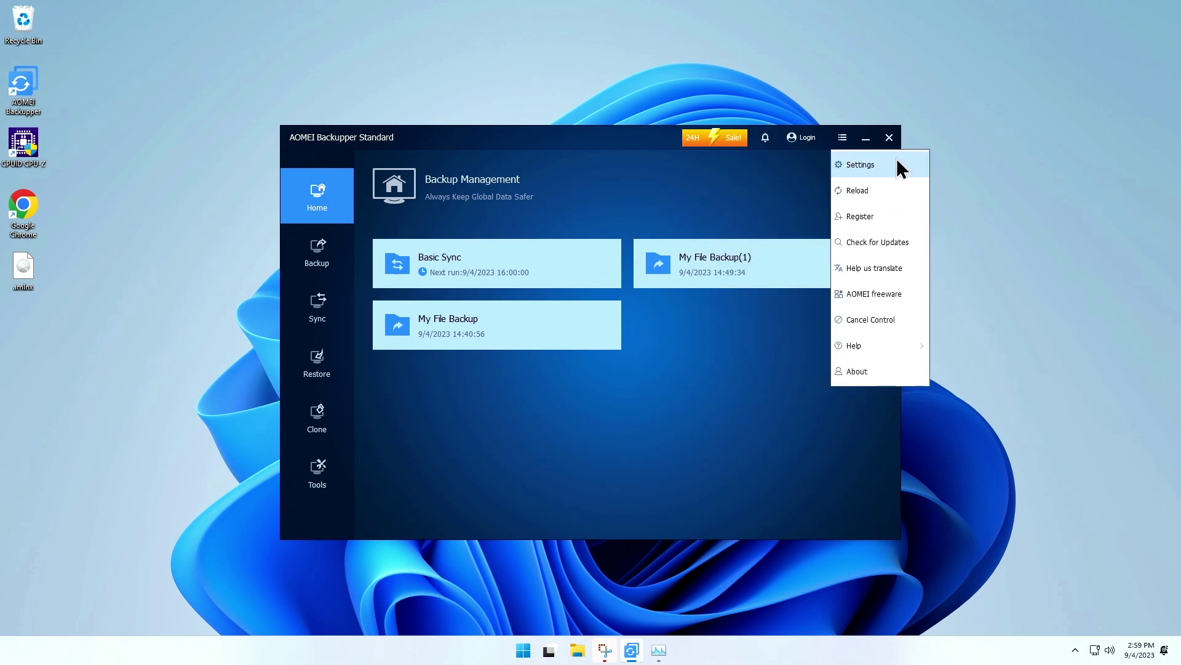
click(898, 164)
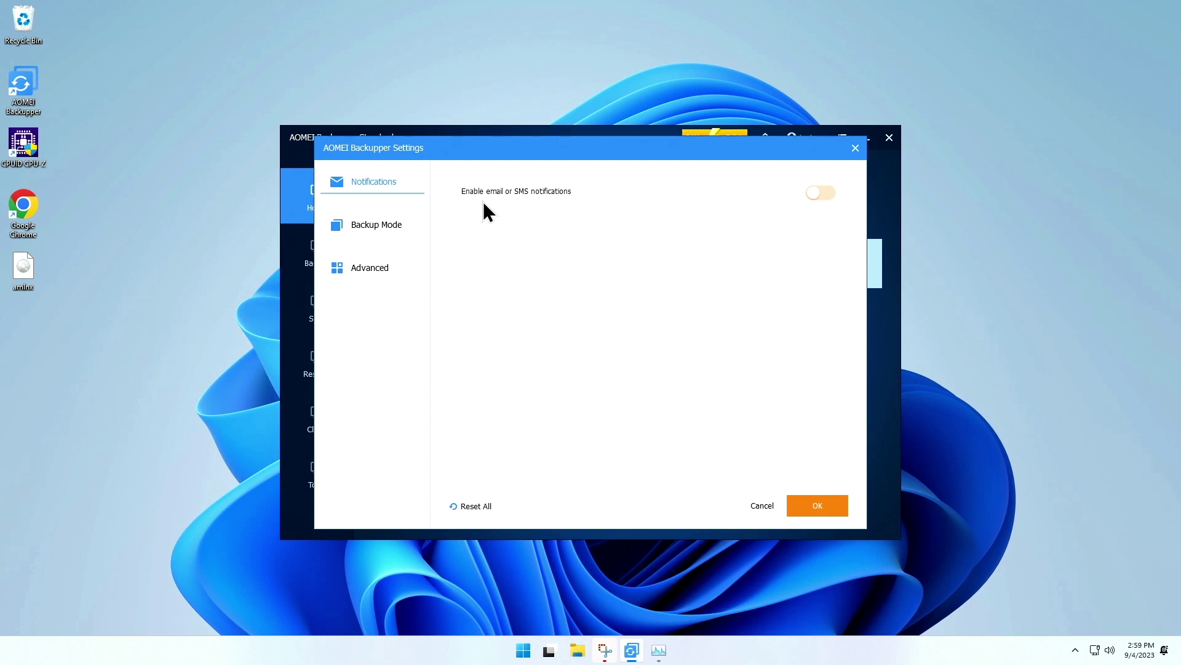
click(379, 224)
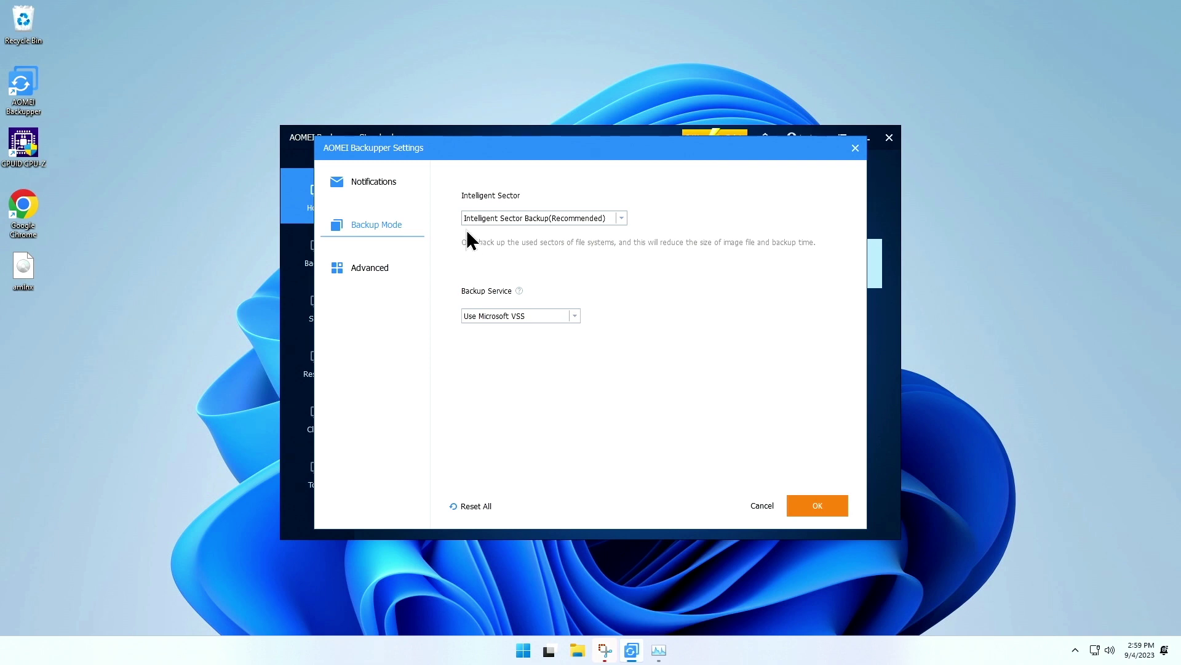
click(621, 218)
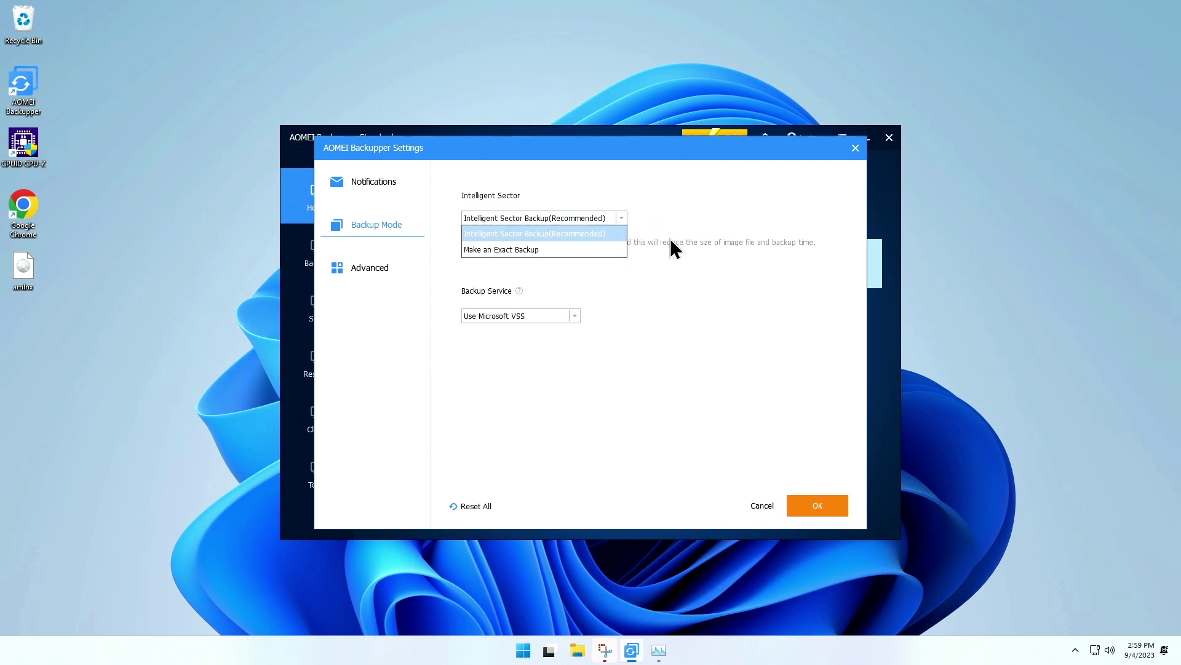
click(677, 253)
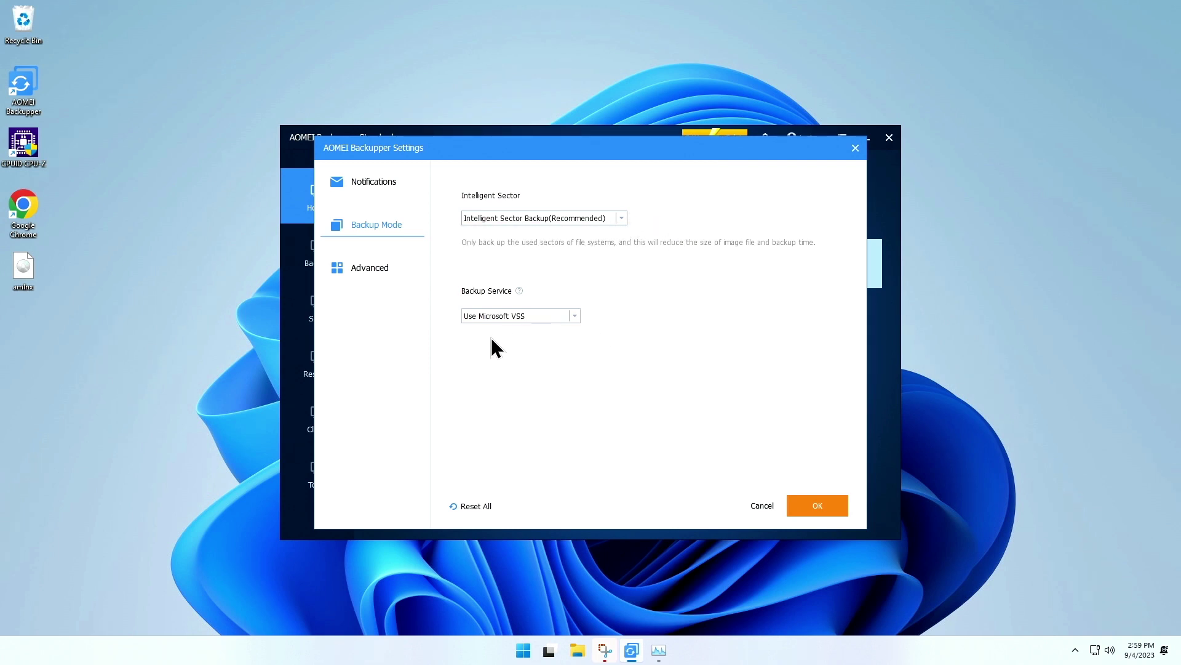
click(573, 316)
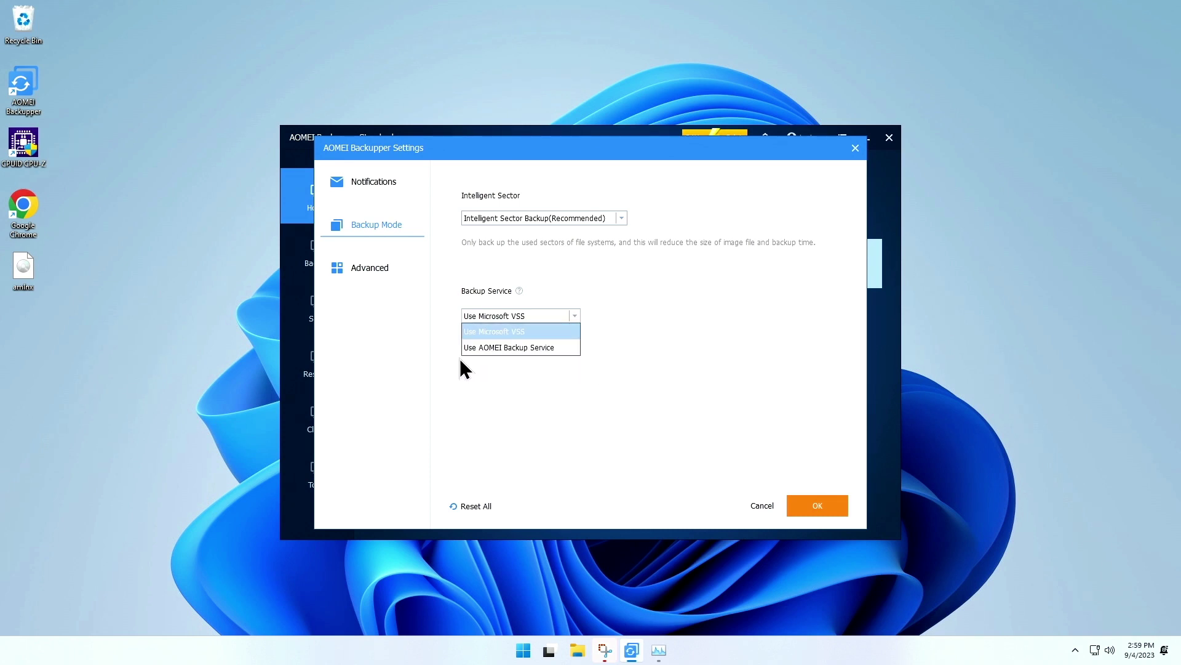
- Check the Advanced settings, leaving compression at Normal
click(385, 271)
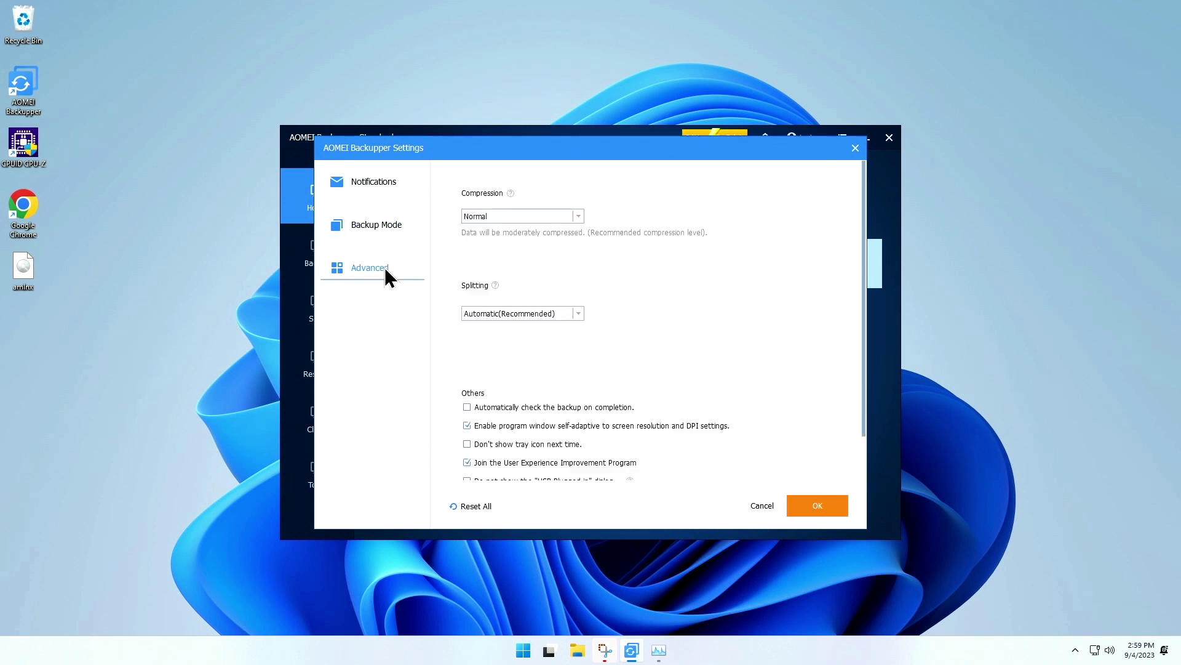
click(577, 211)
click(578, 212)
scroll(856, 295, down, 2)
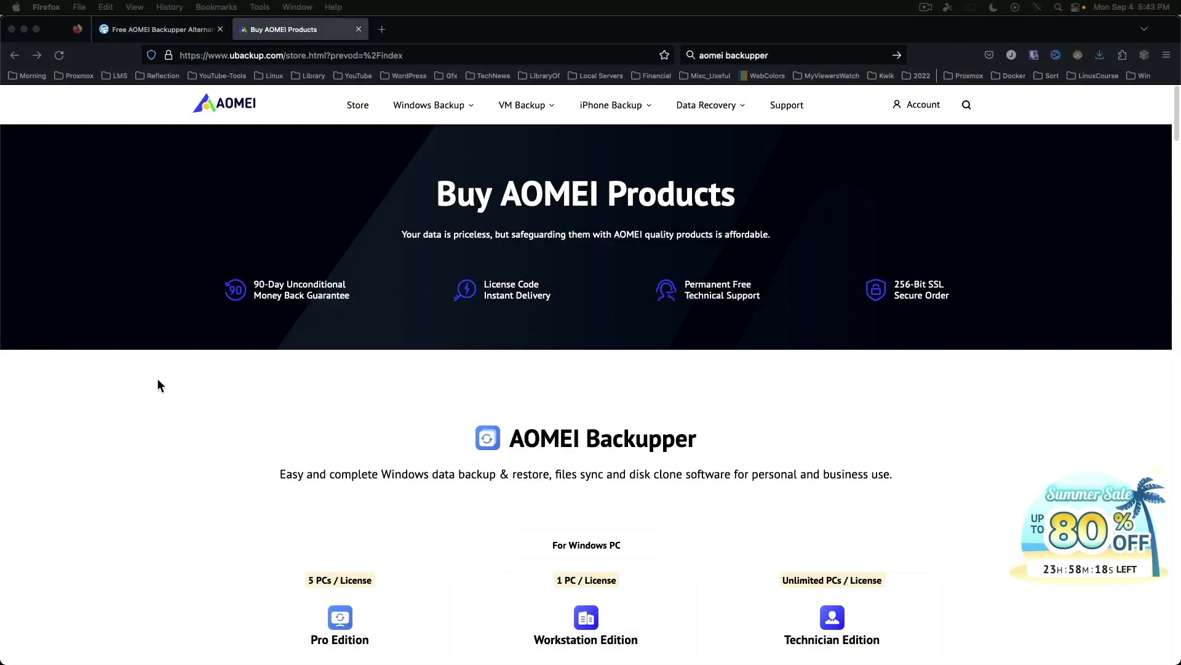
scroll(158, 380, down, 4)
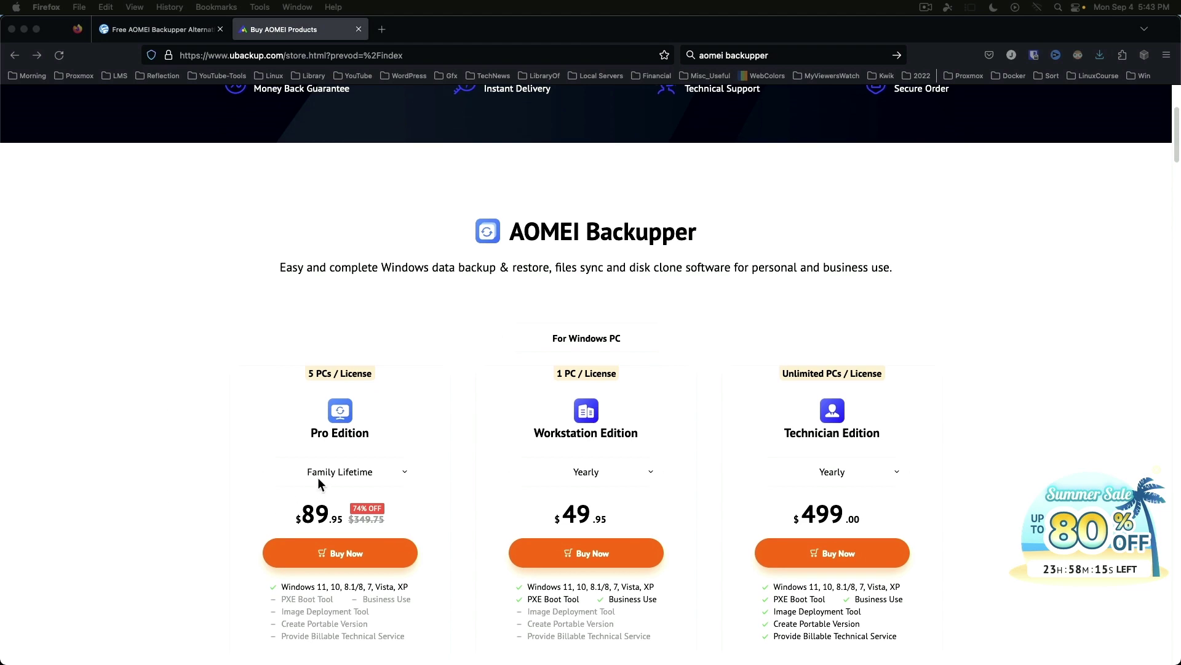
click(317, 475)
click(317, 475)
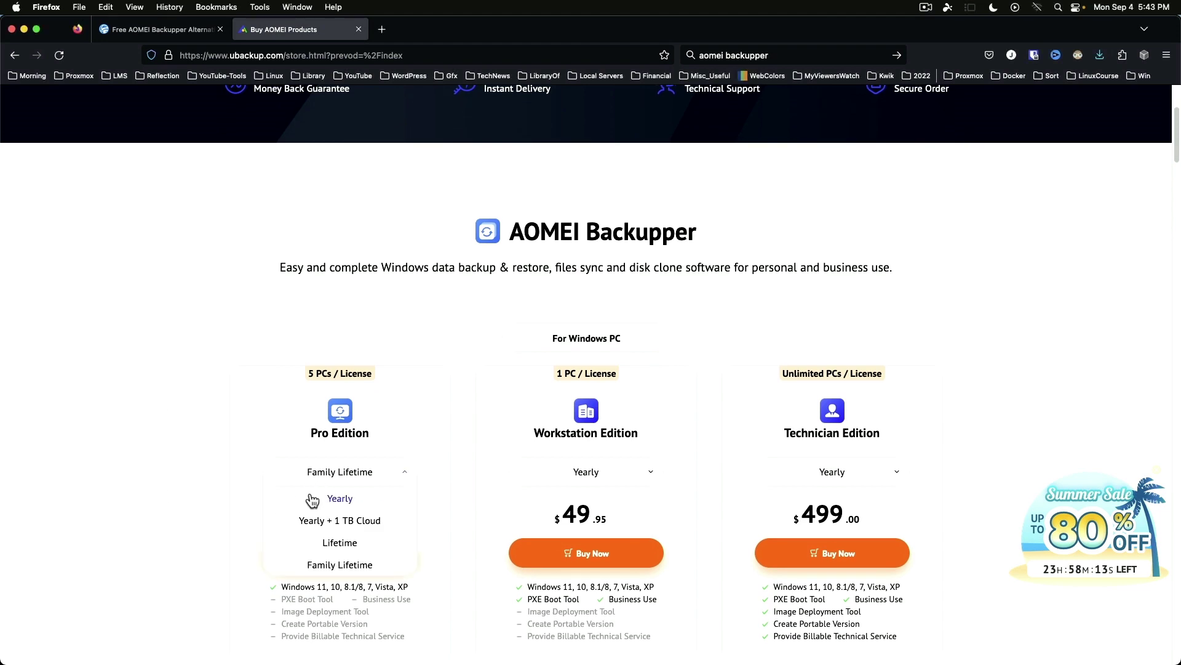
click(313, 499)
scroll(223, 499, down, 4)
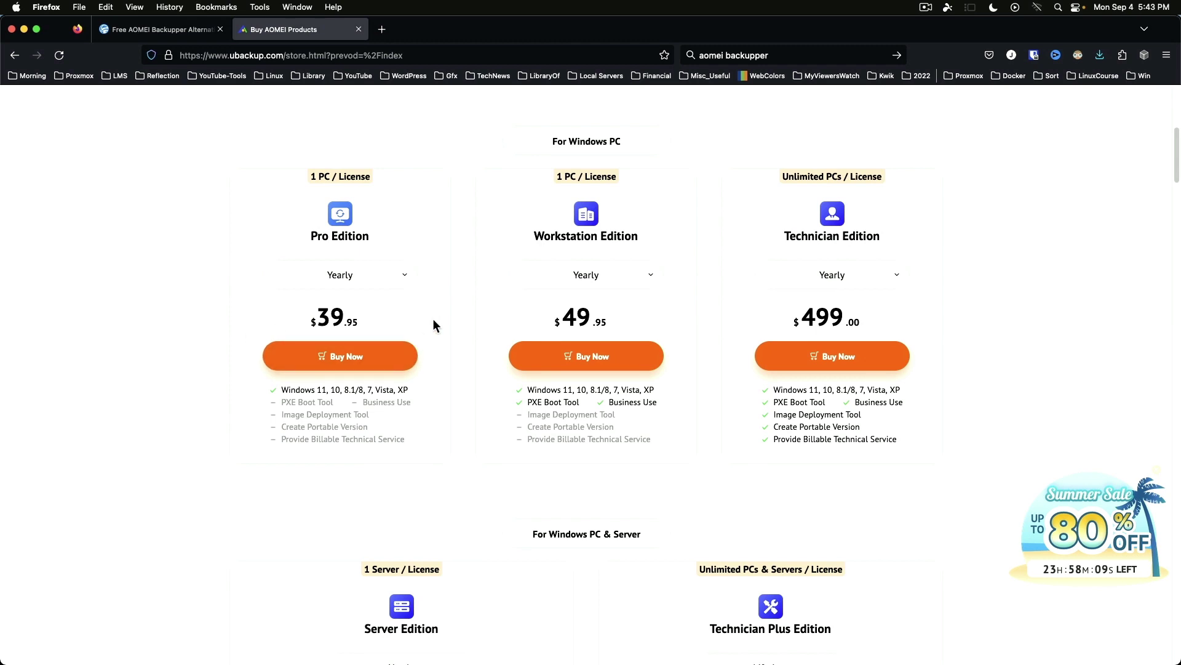
mouse_move(400, 323)
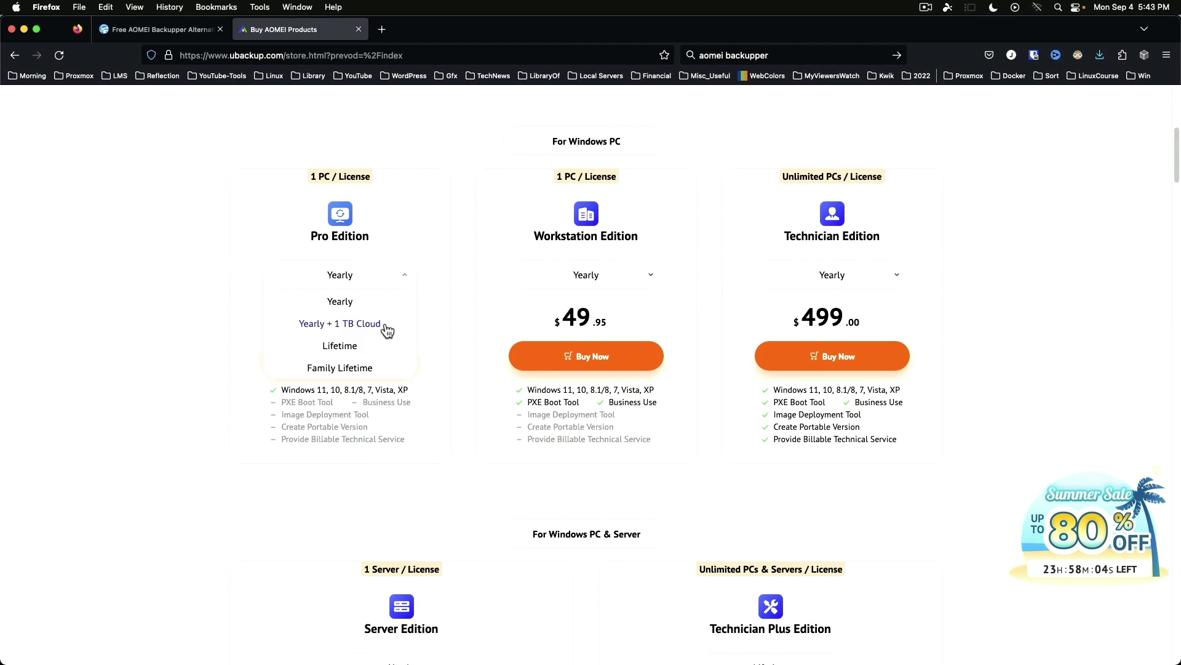
click(384, 326)
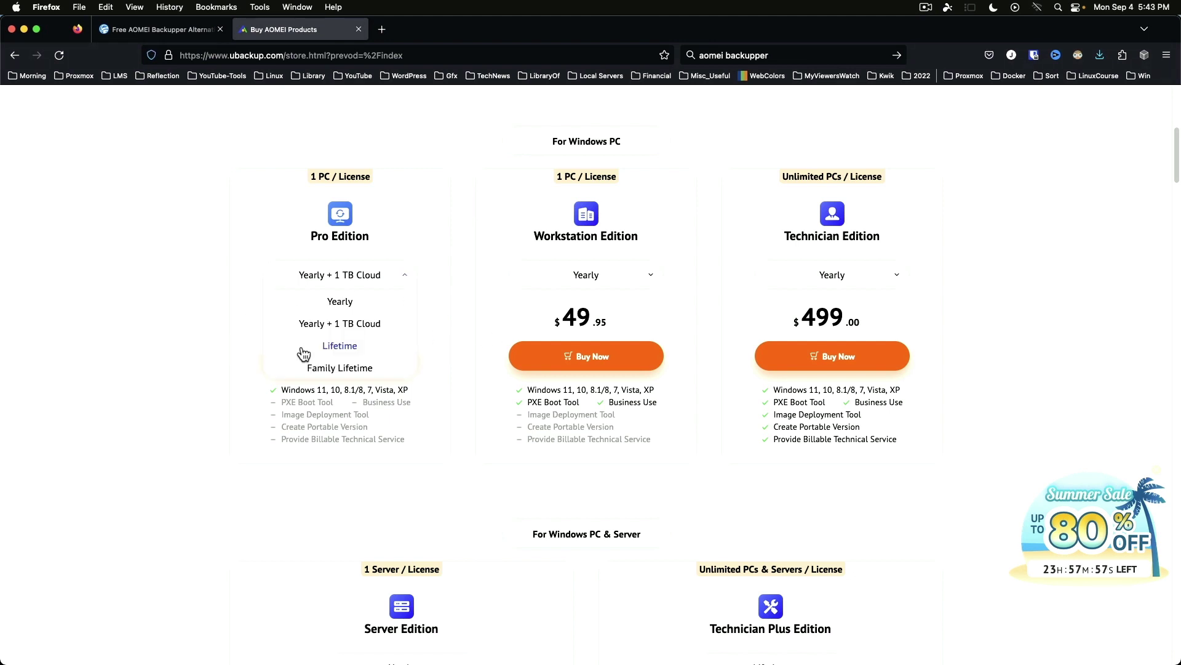
click(302, 347)
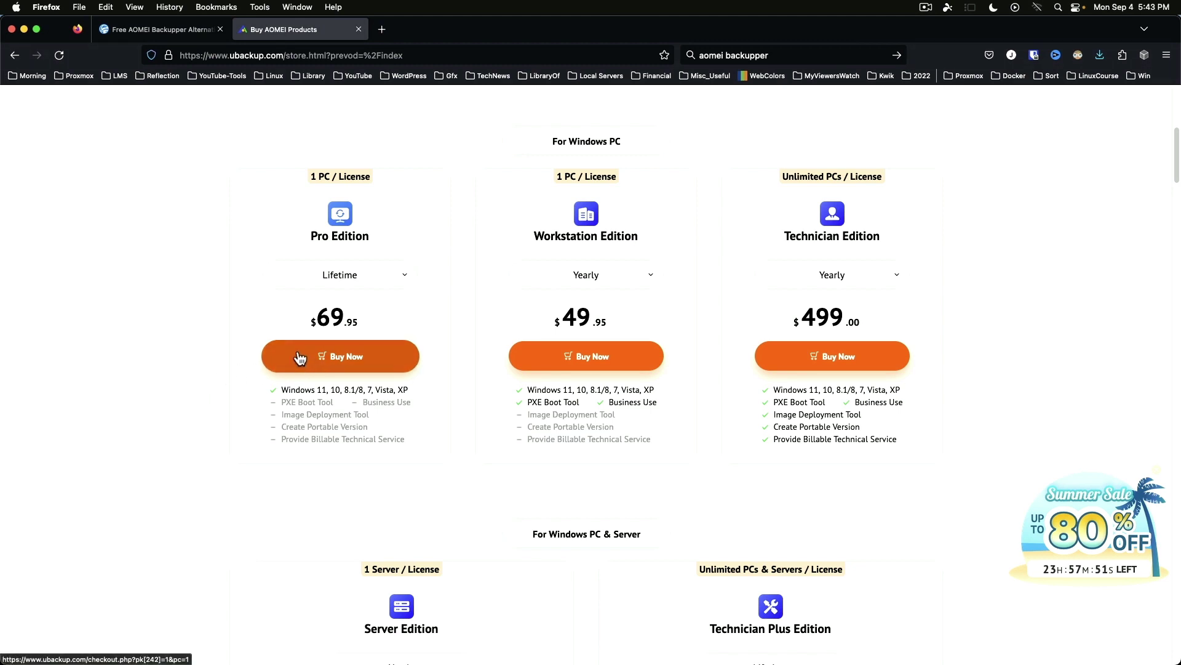
click(323, 284)
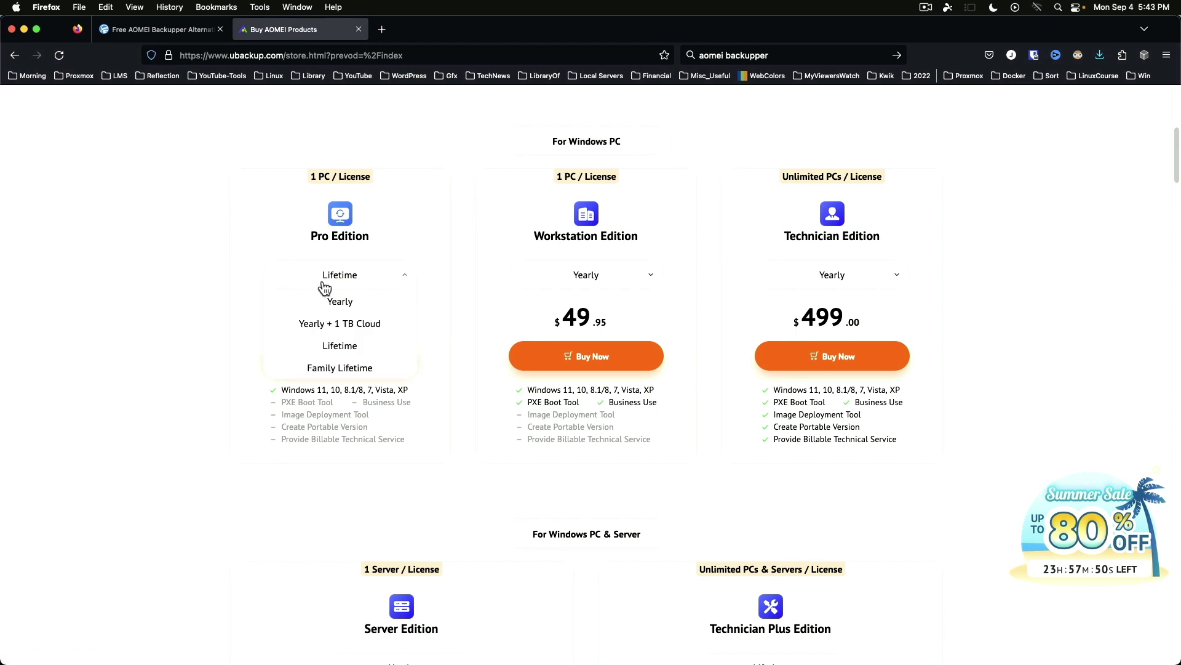
click(312, 369)
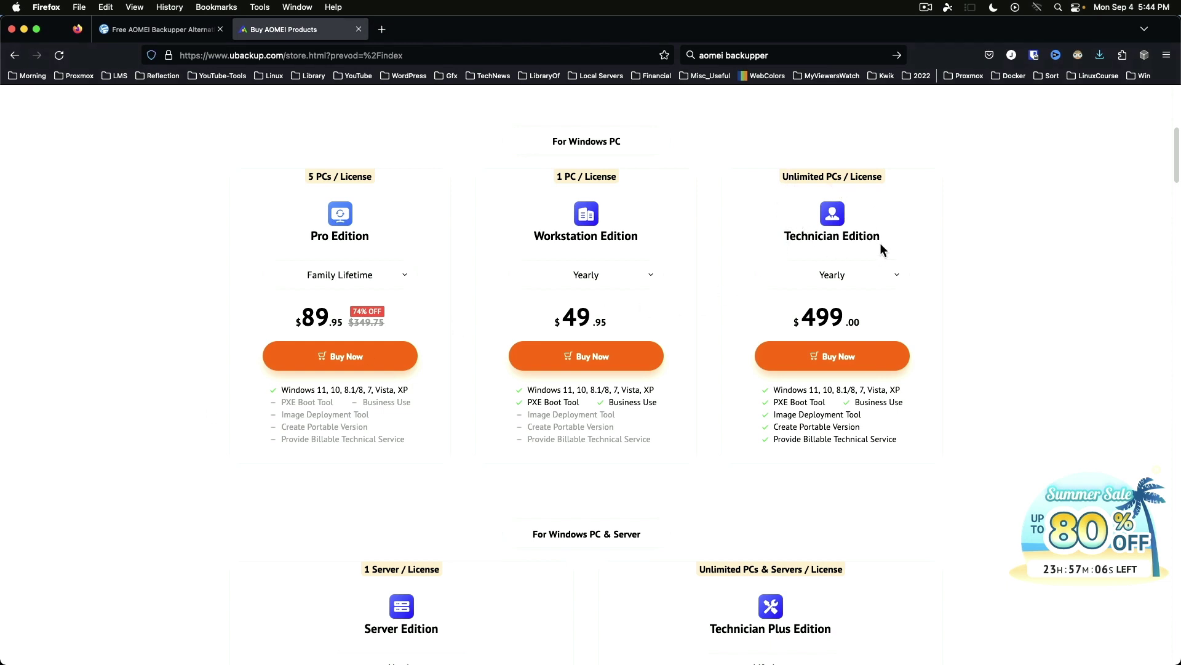
- Switch the Technician Edition plan to Yearly + 1 TB Cloud, then to Lifetime at $799.00
click(899, 278)
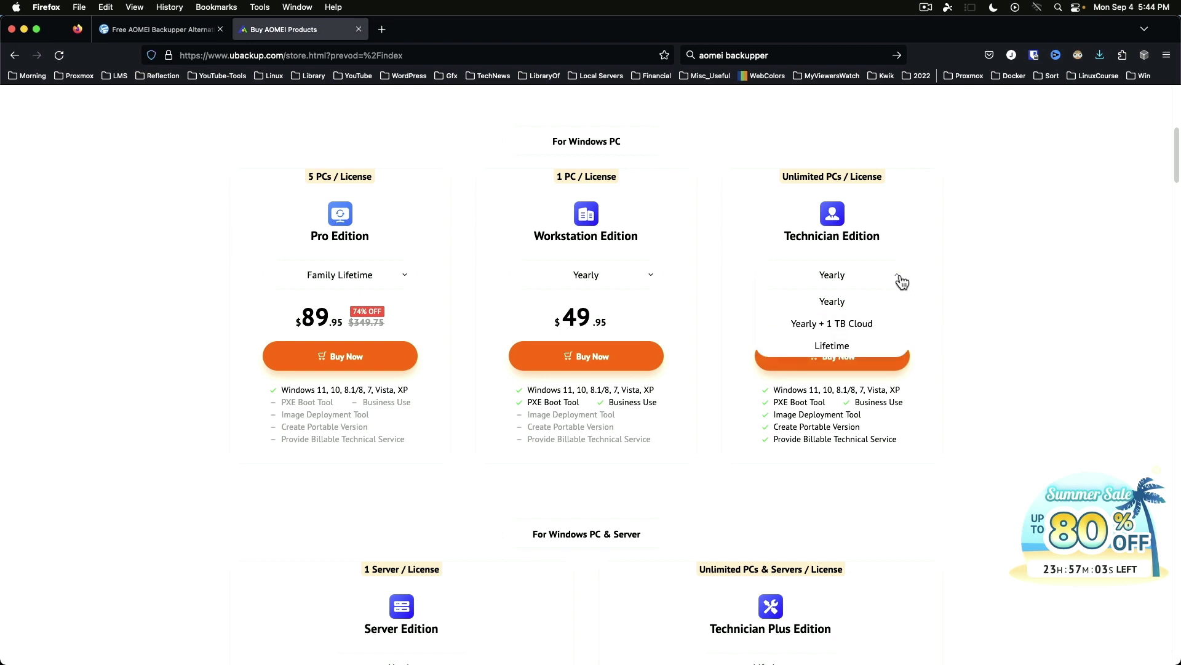
click(886, 326)
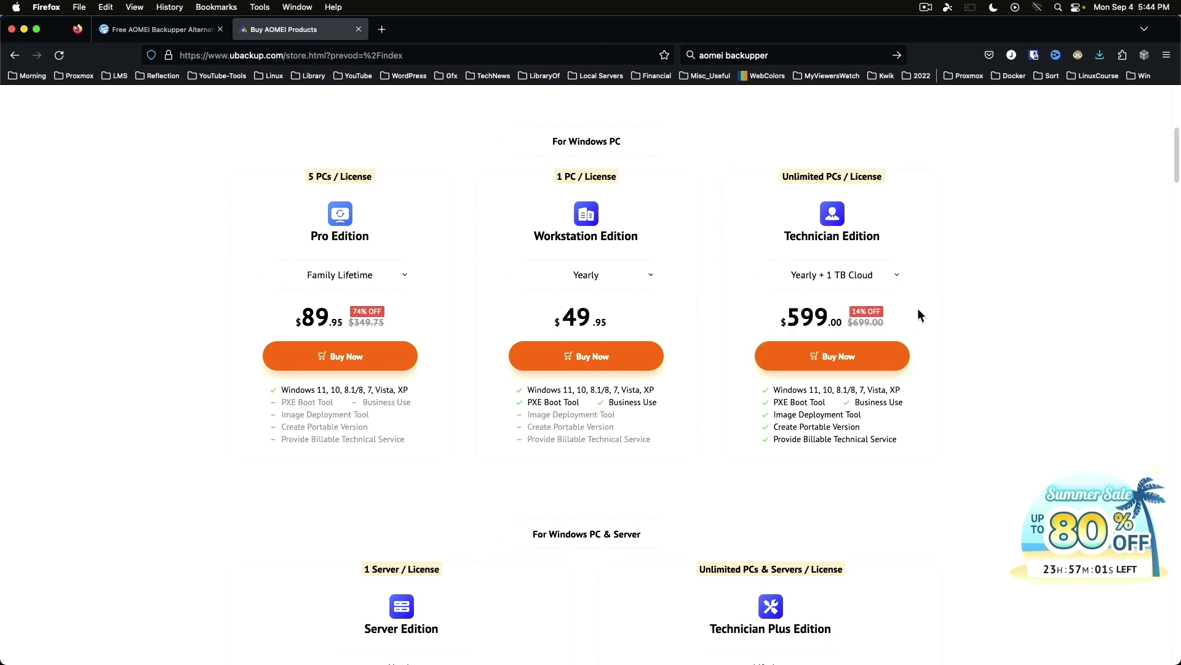
click(900, 280)
click(869, 342)
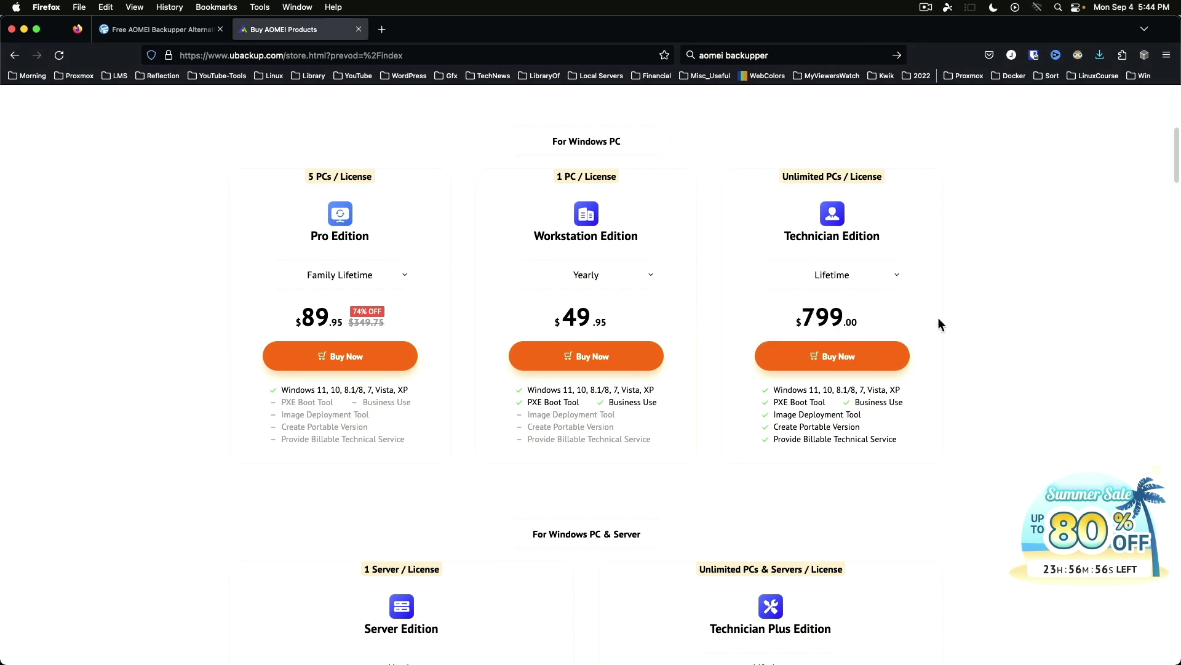